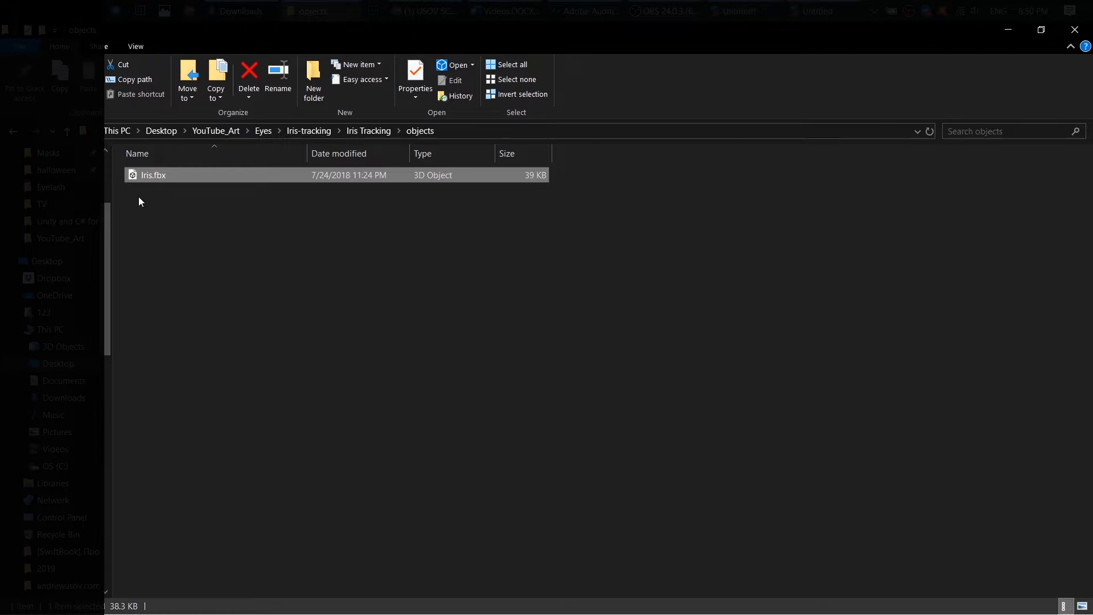
Check the blue eye PNG in the Eyes folder and import Iris.fbx from the objects folder into the untitled project's assets.
{"action": "left_click", "coordinate": [258, 132]}
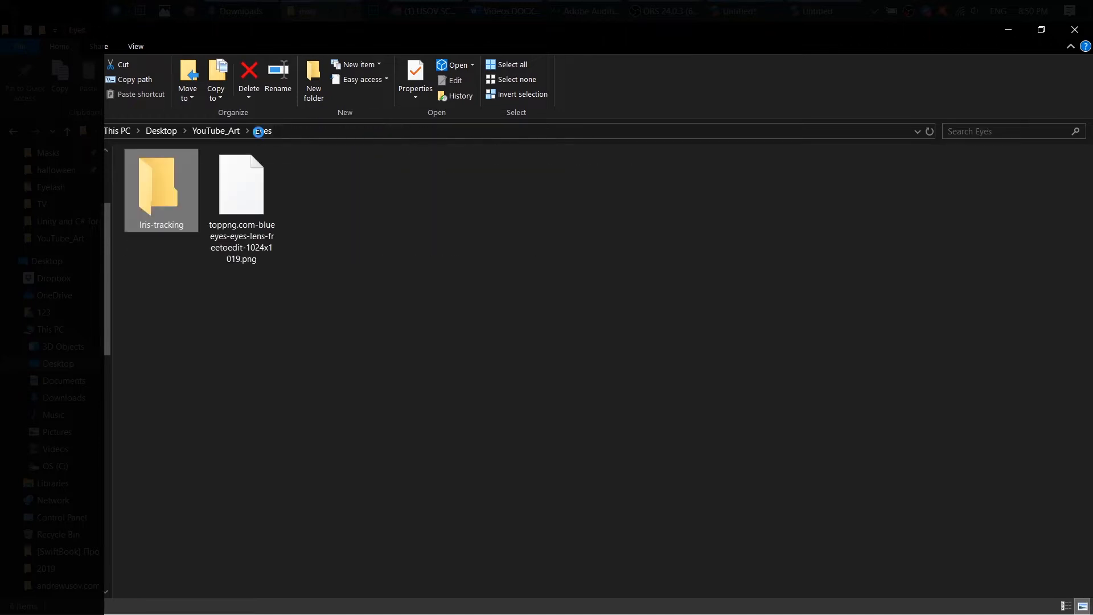
{"action": "left_click", "coordinate": [247, 189]}
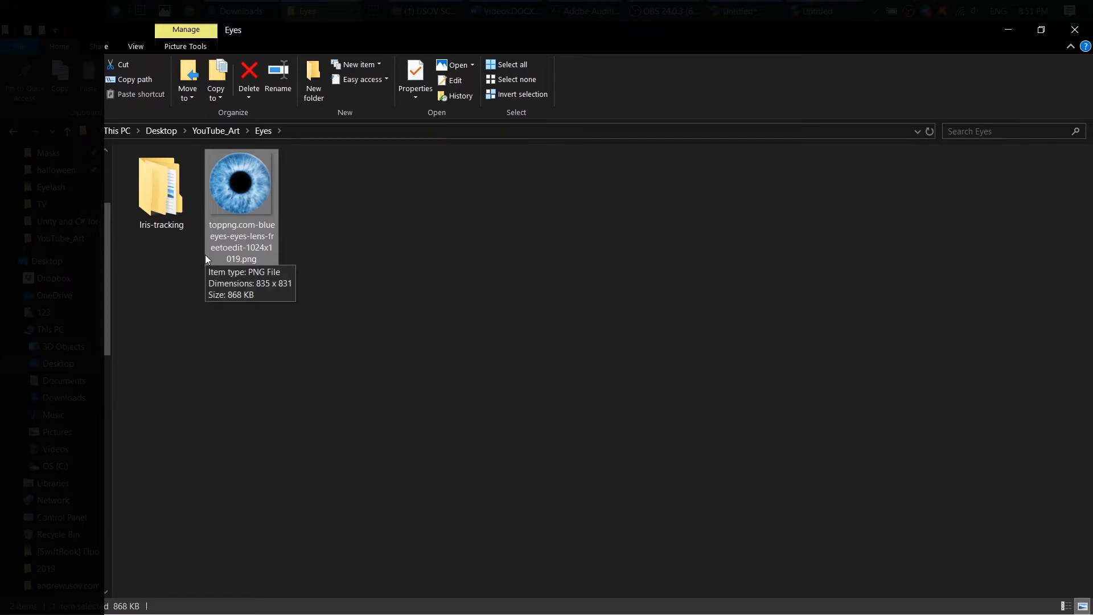
{"action": "left_click", "coordinate": [804, 7]}
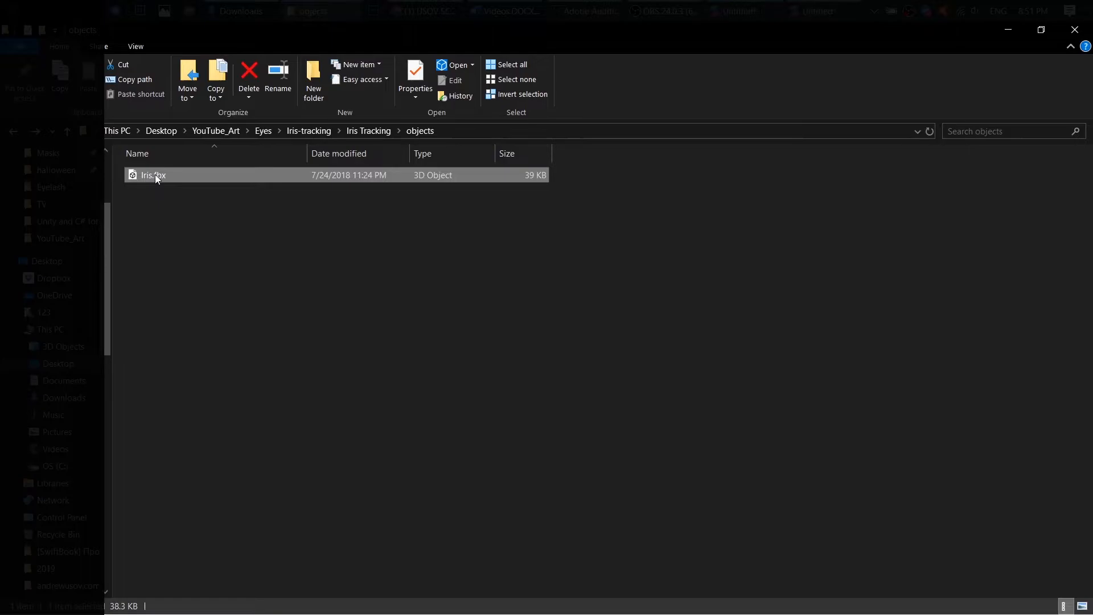
{"action": "left_click_drag", "start_coordinate": [154, 176], "coordinate": [66, 491]}
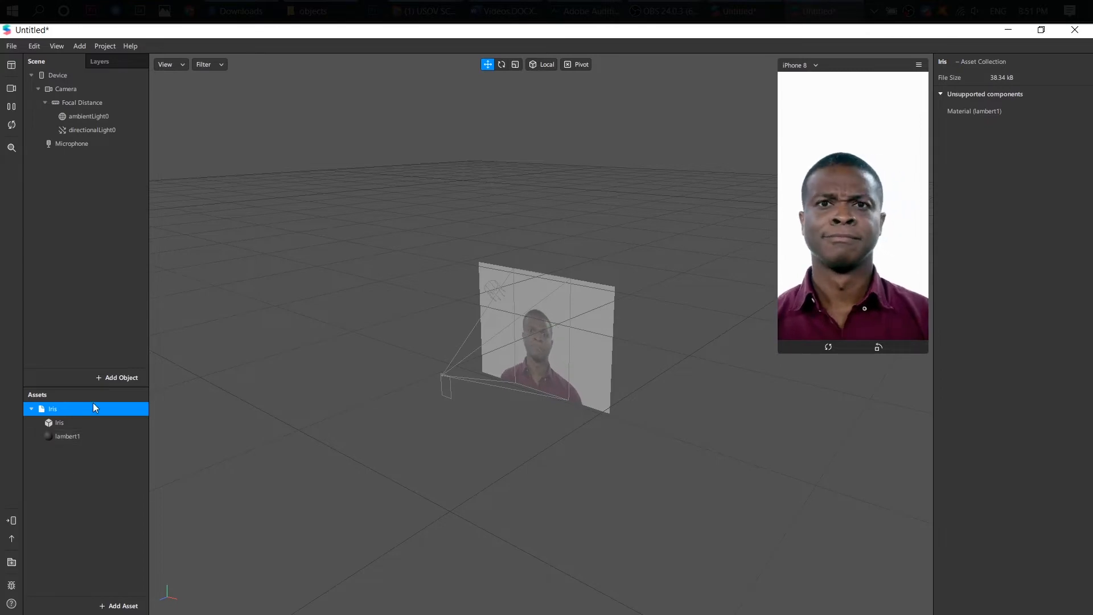
Add a Face Mesh to the scene and place two instances of the Iris model in the scene.
{"action": "left_click", "coordinate": [103, 377]}
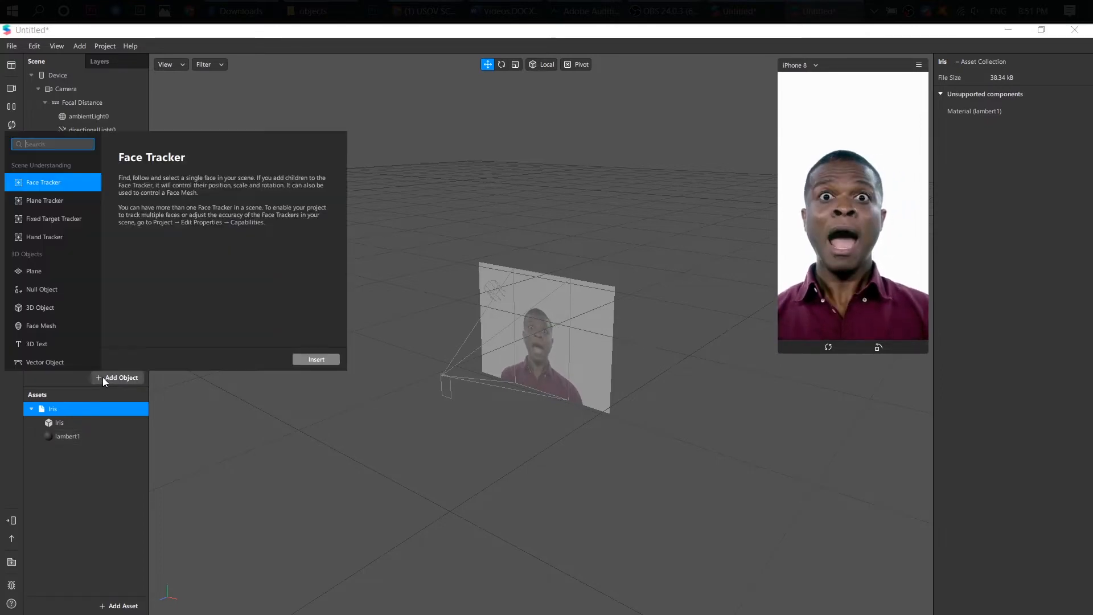
{"action": "double_click", "coordinate": [66, 326]}
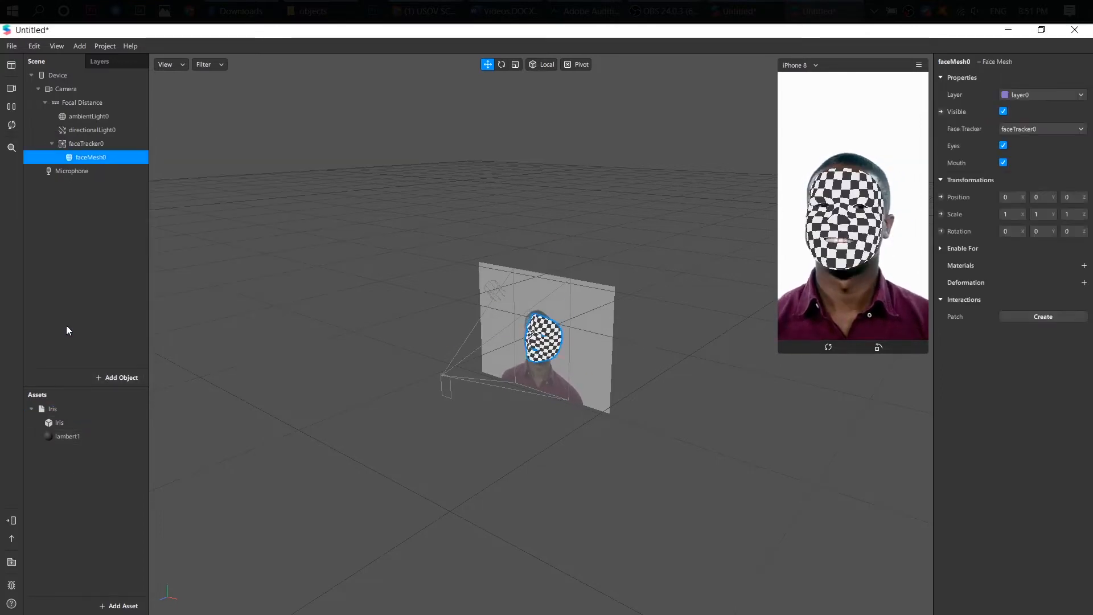
{"action": "left_click", "coordinate": [69, 424]}
{"action": "left_click_drag", "start_coordinate": [56, 410], "coordinate": [90, 155]}
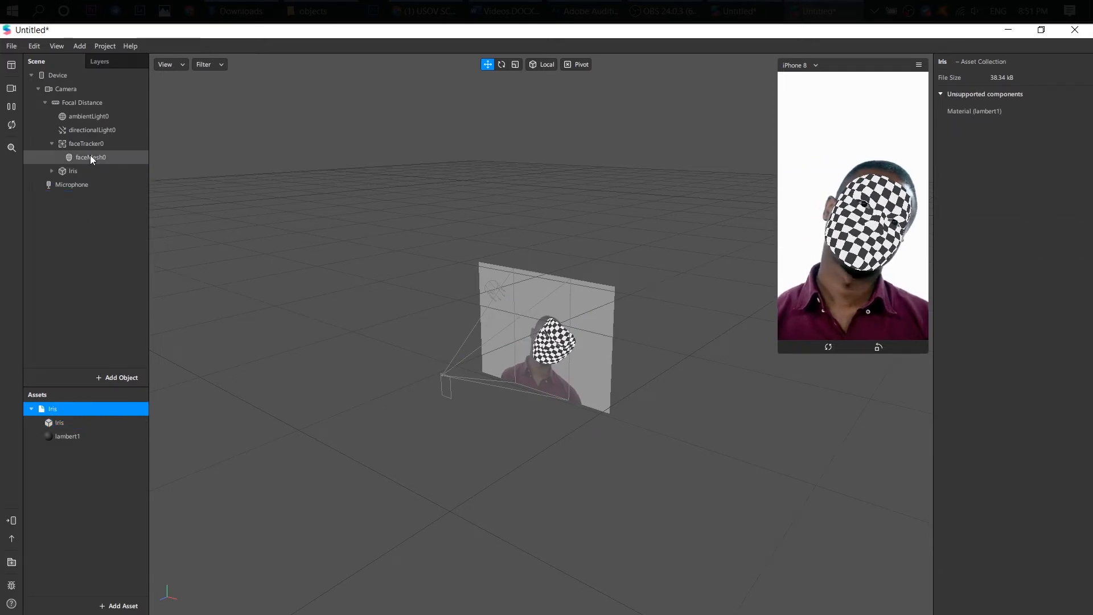
{"action": "left_click", "coordinate": [57, 410]}
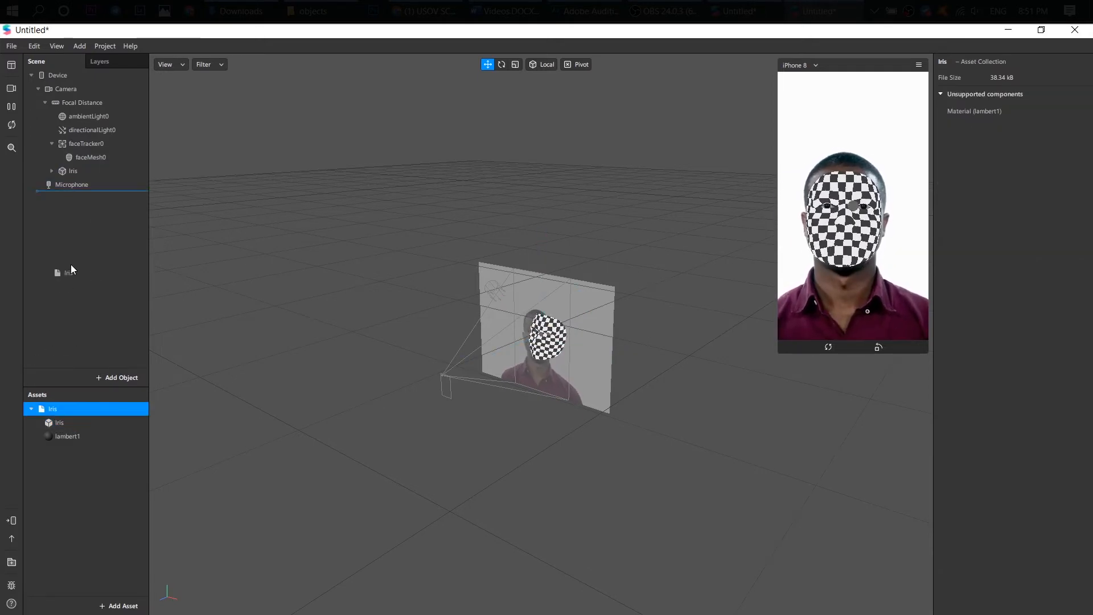
{"action": "left_click_drag", "start_coordinate": [71, 264], "coordinate": [70, 264]}
Nest both iris objects under faceMesh0 in the scene hierarchy.
{"action": "left_click", "coordinate": [75, 172]}
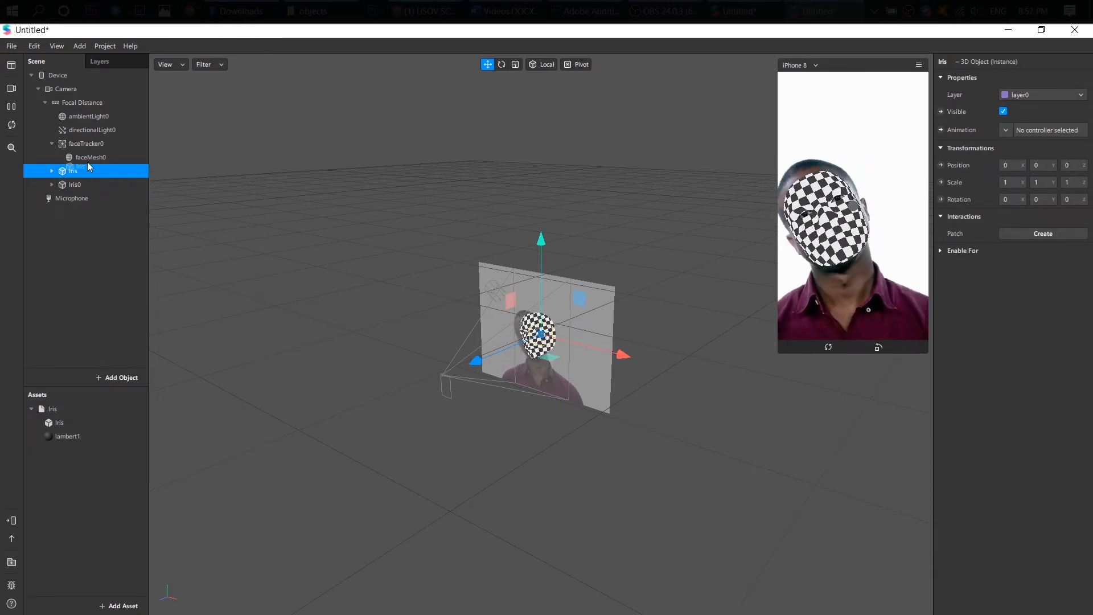
{"action": "mouse_move", "coordinate": [88, 166]}
{"action": "left_mouse_down"}
{"action": "mouse_move", "coordinate": [98, 157]}
{"action": "mouse_move", "coordinate": [68, 183]}
{"action": "mouse_move", "coordinate": [89, 152]}
{"action": "left_mouse_up"}
{"action": "left_click", "coordinate": [91, 171]}
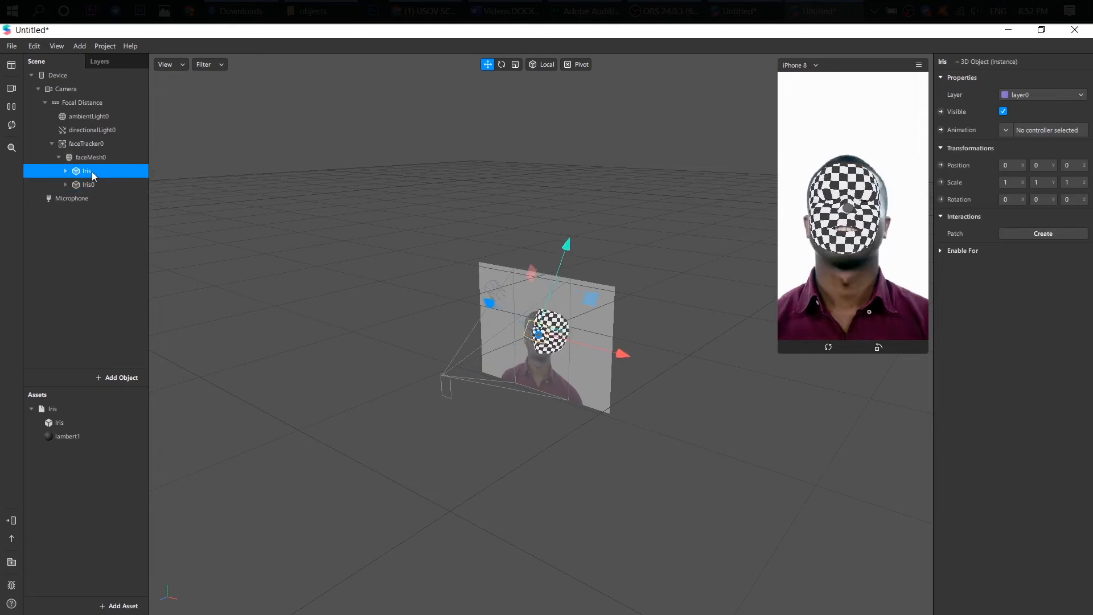
Rename the first iris object under the face mesh as right and the second as left.
{"action": "right_click", "coordinate": [90, 172]}
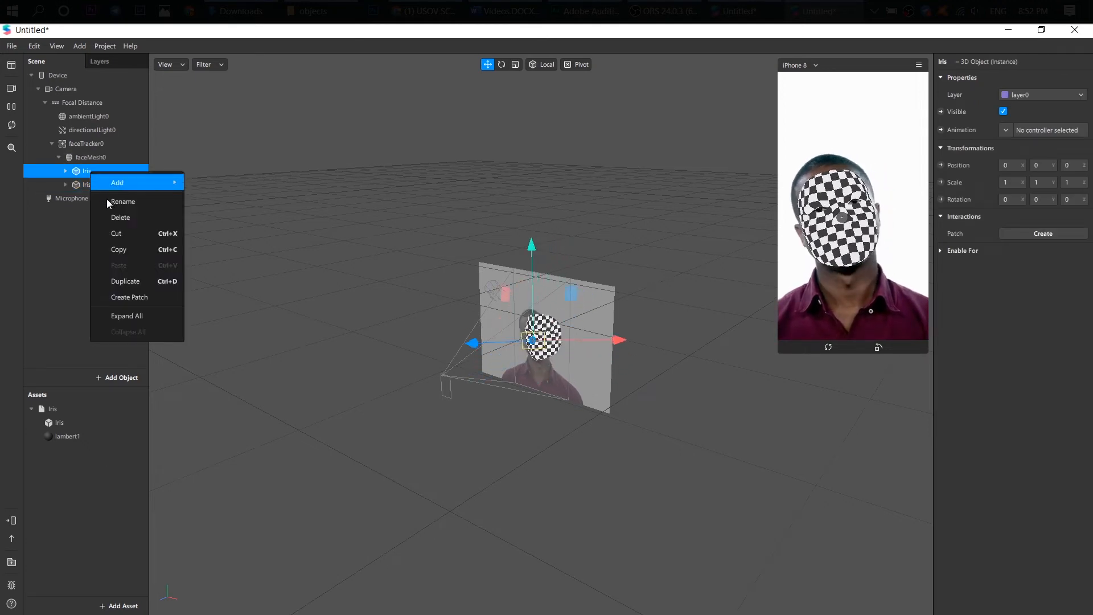
{"action": "left_click", "coordinate": [122, 201]}
{"action": "type", "text": "righ"}
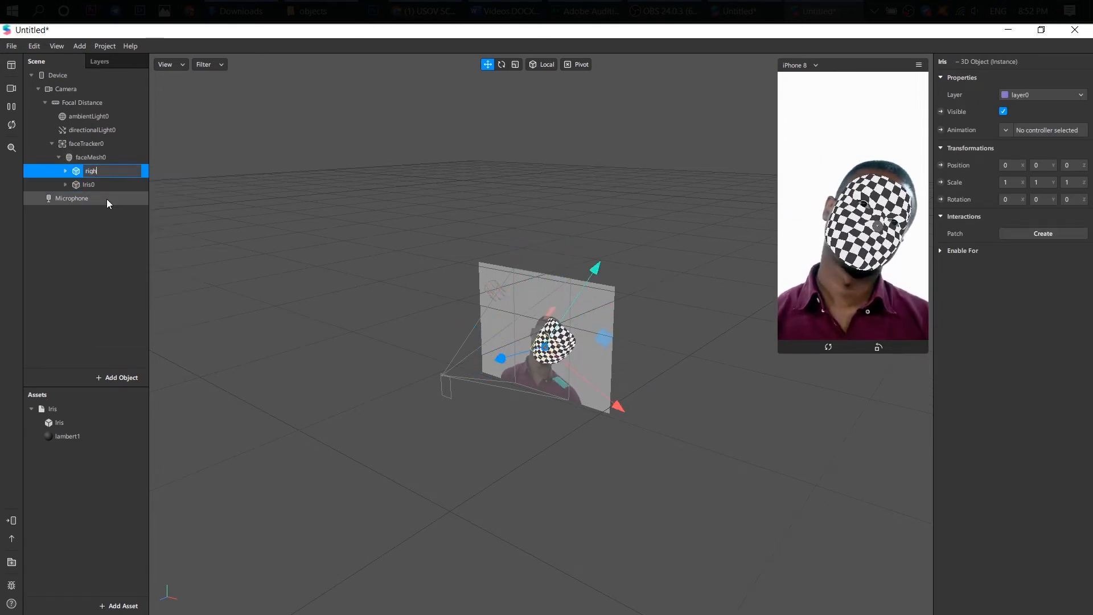
{"action": "type", "text": "t"}
{"action": "left_click", "coordinate": [100, 186]}
{"action": "right_click", "coordinate": [100, 186]}
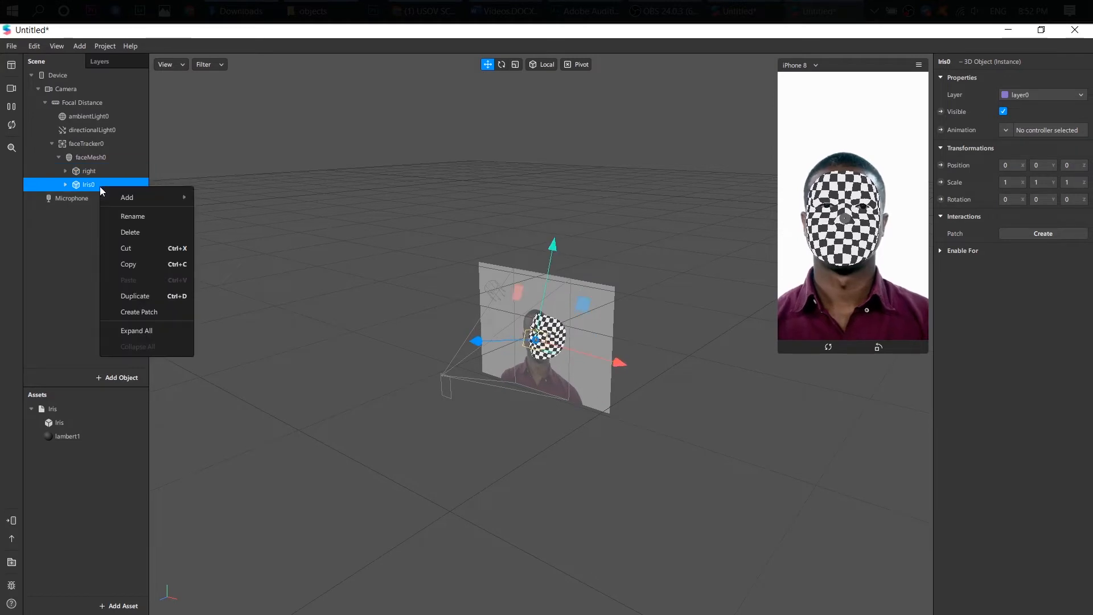
{"action": "left_click", "coordinate": [128, 216]}
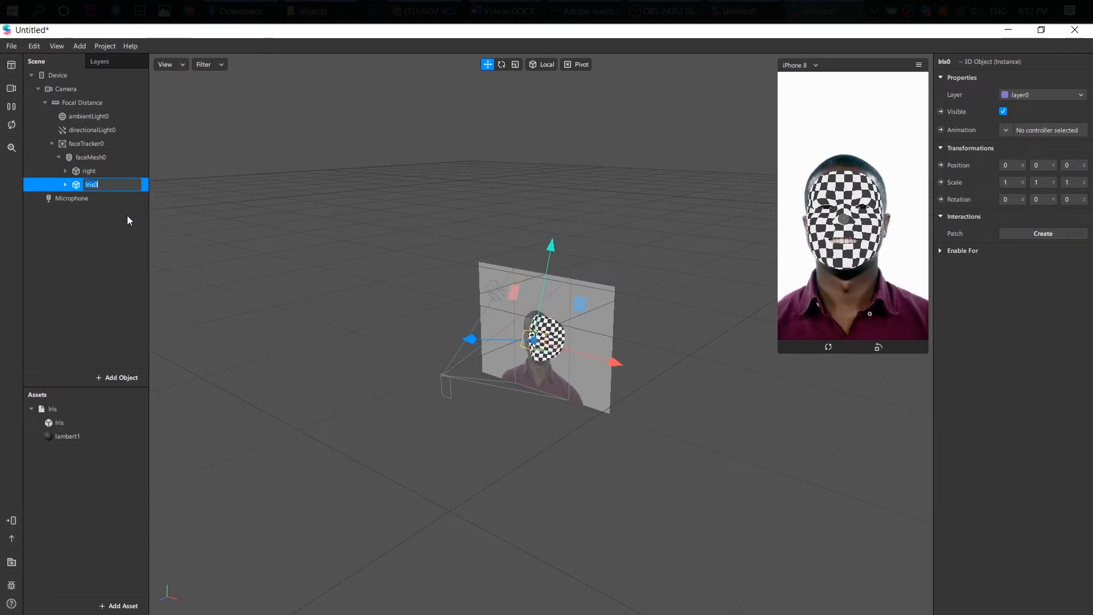
{"action": "type", "text": "left"}
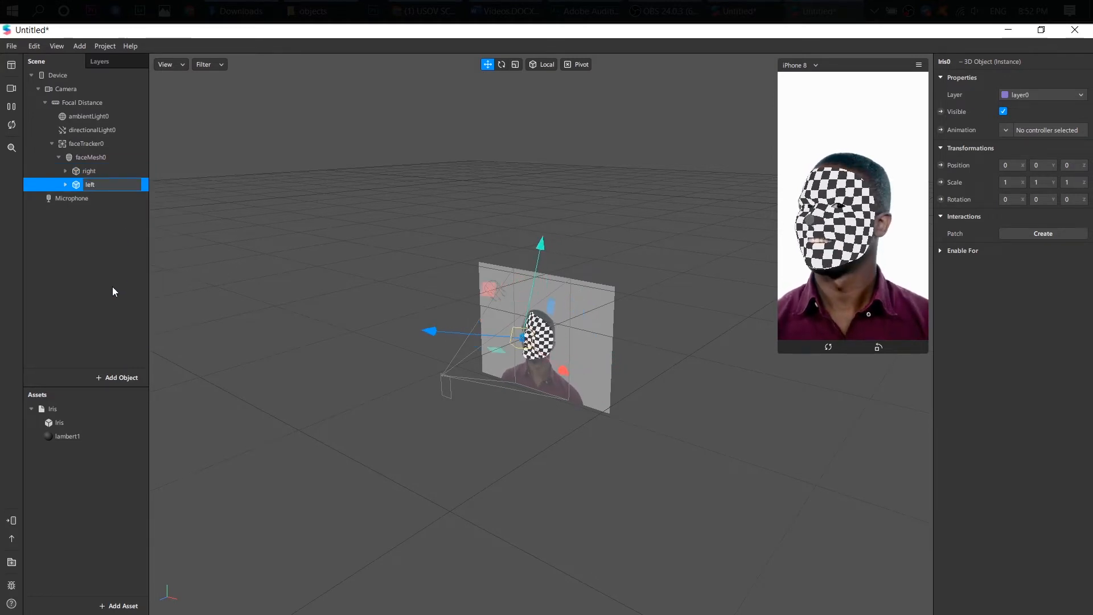
{"action": "left_click", "coordinate": [113, 292]}
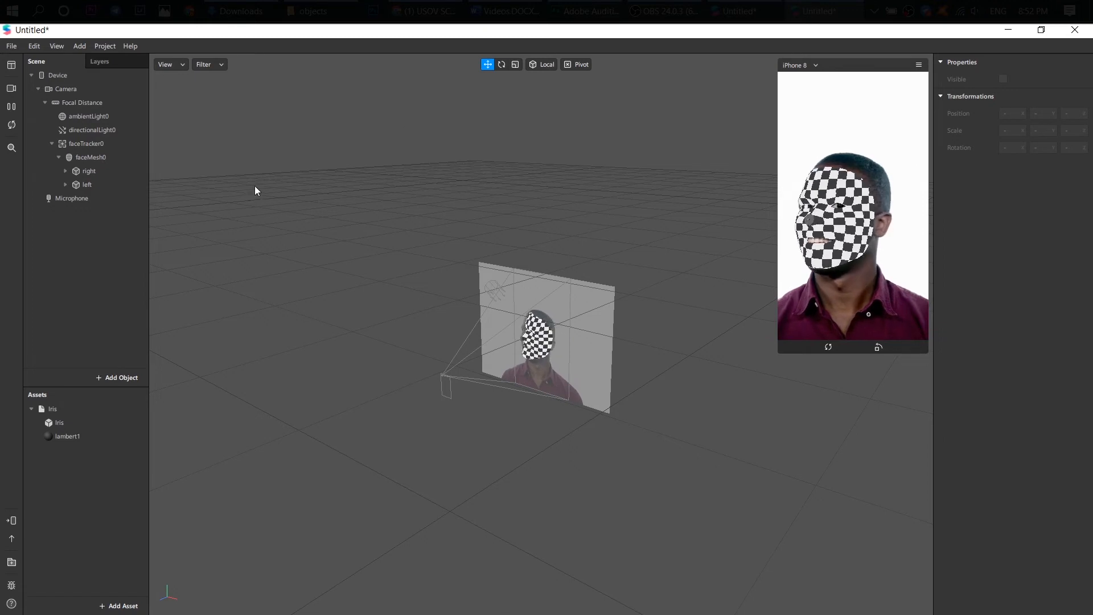
Create a new material for faceMesh0 and set the material's opacity to 0%.
{"action": "left_click", "coordinate": [112, 161]}
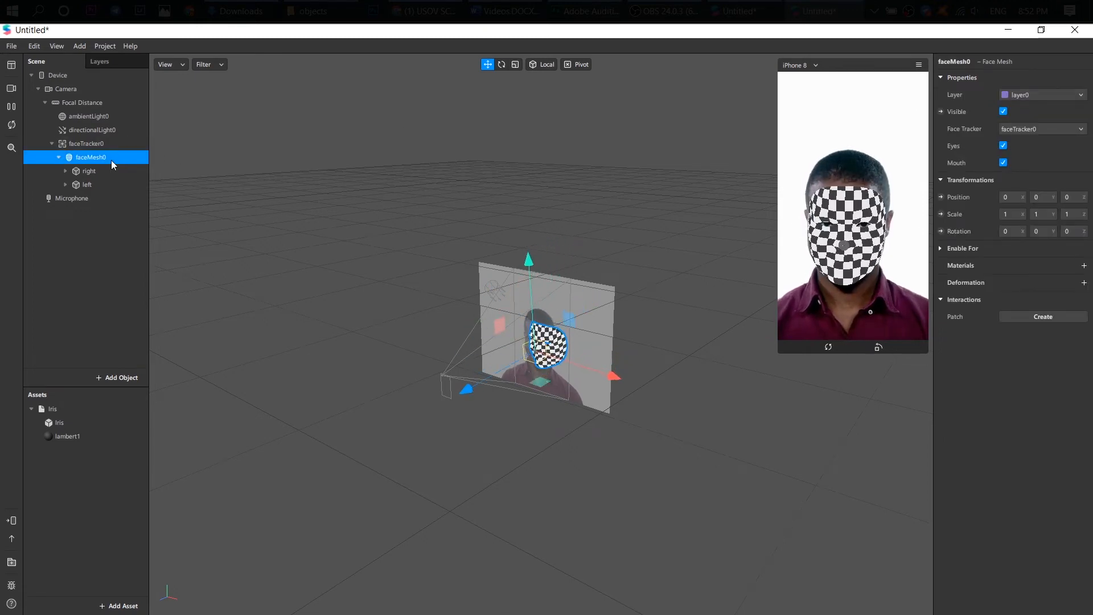
{"action": "left_click", "coordinate": [1084, 265]}
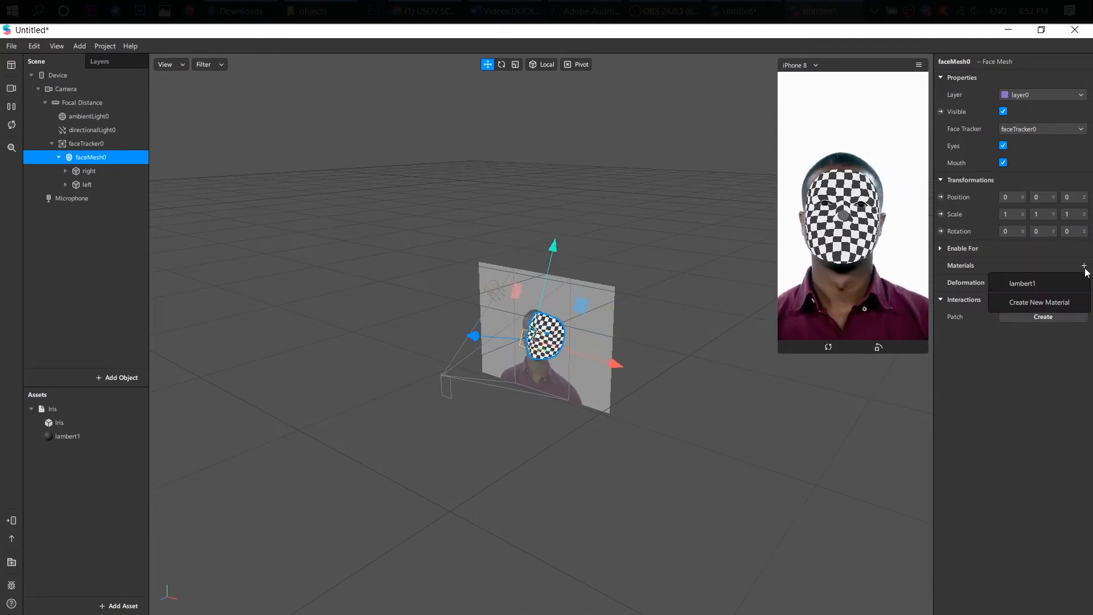
{"action": "left_click", "coordinate": [1056, 303]}
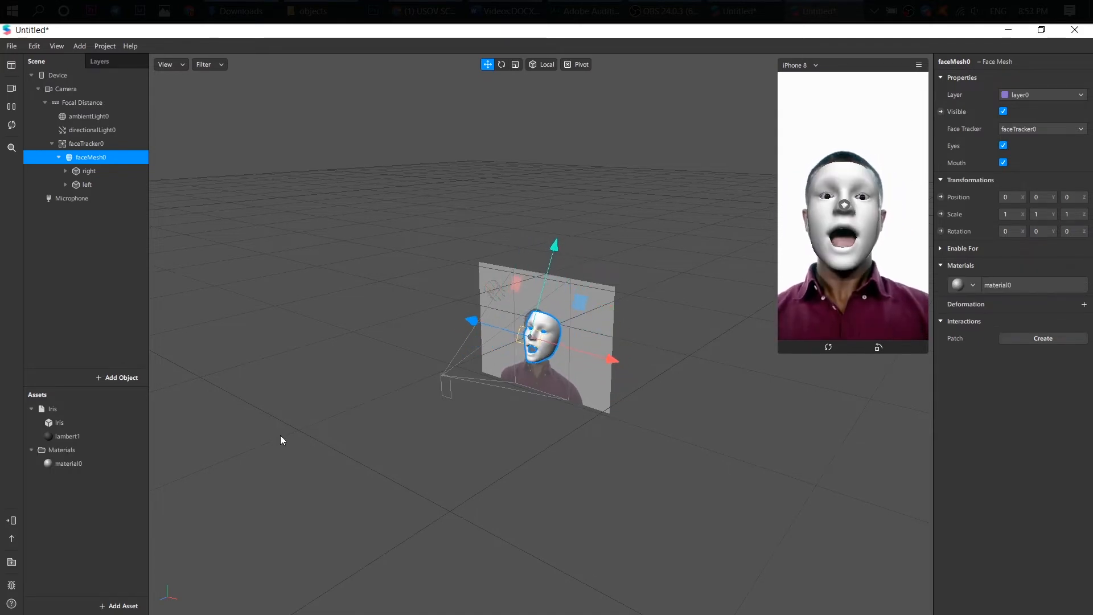
{"action": "left_click", "coordinate": [71, 464]}
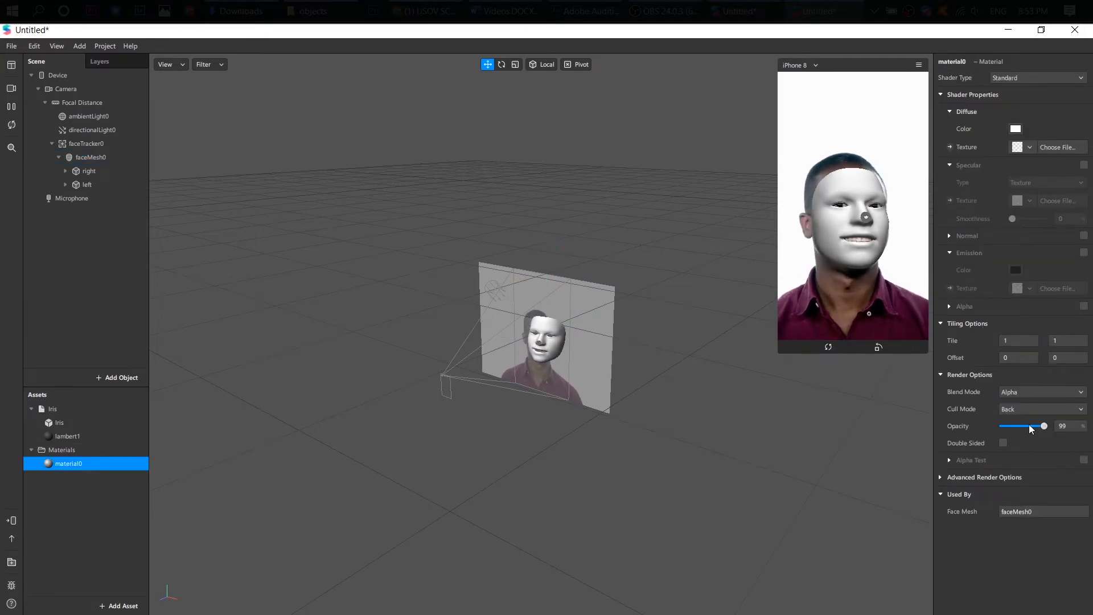
{"action": "left_click_drag", "start_coordinate": [1044, 425], "coordinate": [985, 428]}
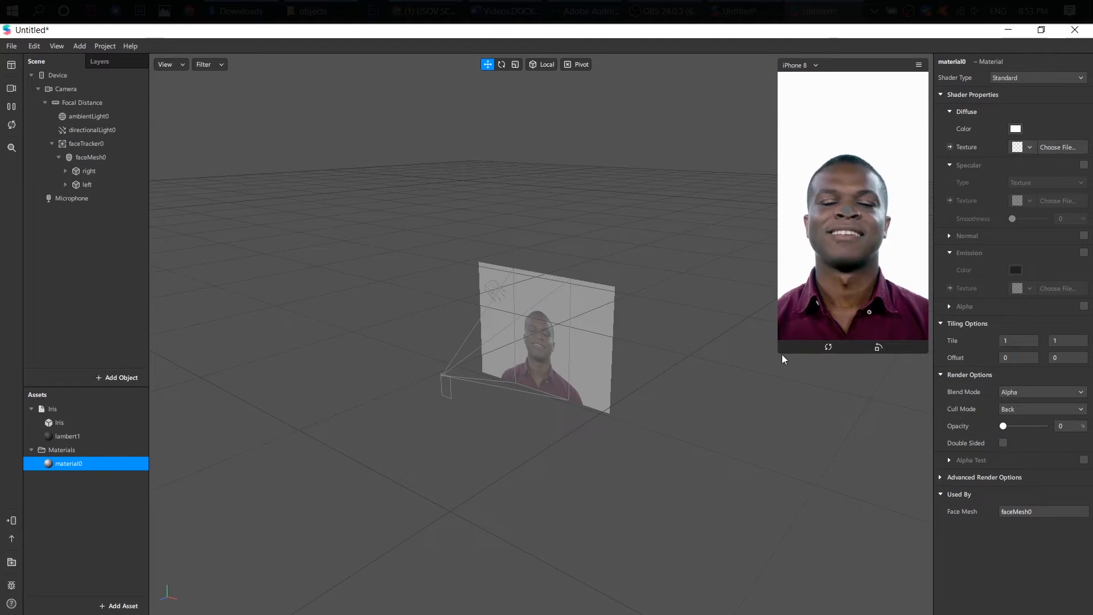
Enlarge the simulator preview and show the Patch Editor, fitting the preview beside it.
{"action": "left_click_drag", "start_coordinate": [778, 353], "coordinate": [712, 472]}
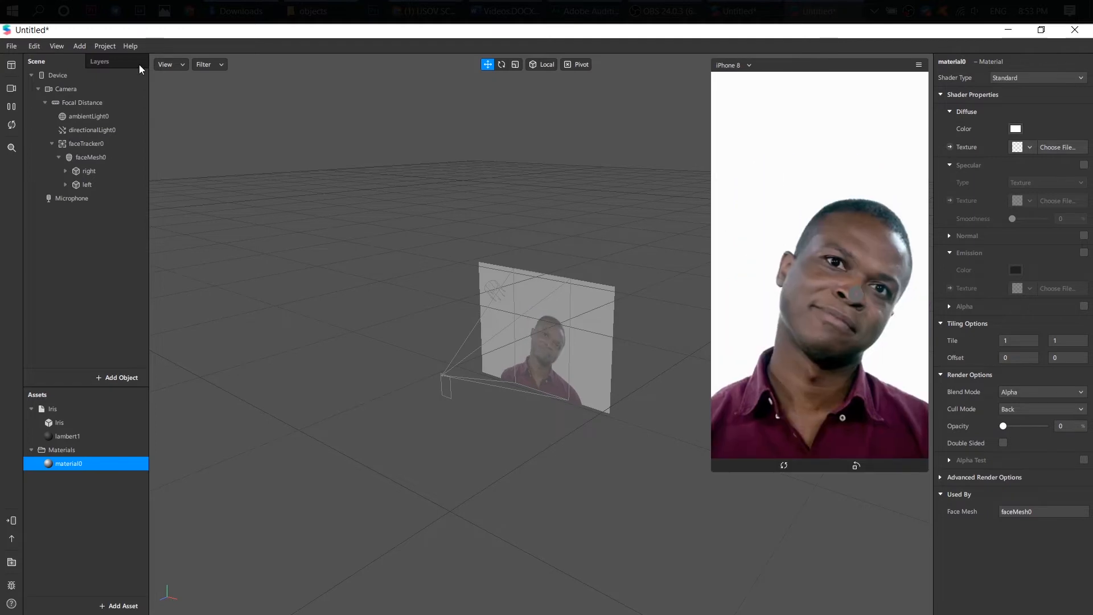
{"action": "left_click", "coordinate": [52, 45]}
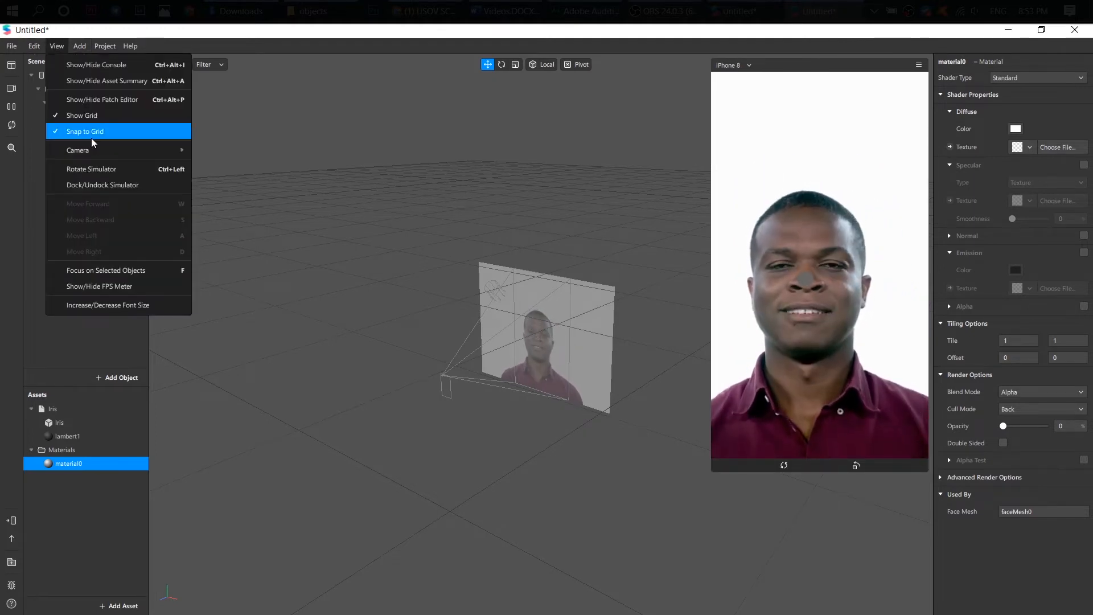
{"action": "left_click", "coordinate": [95, 100]}
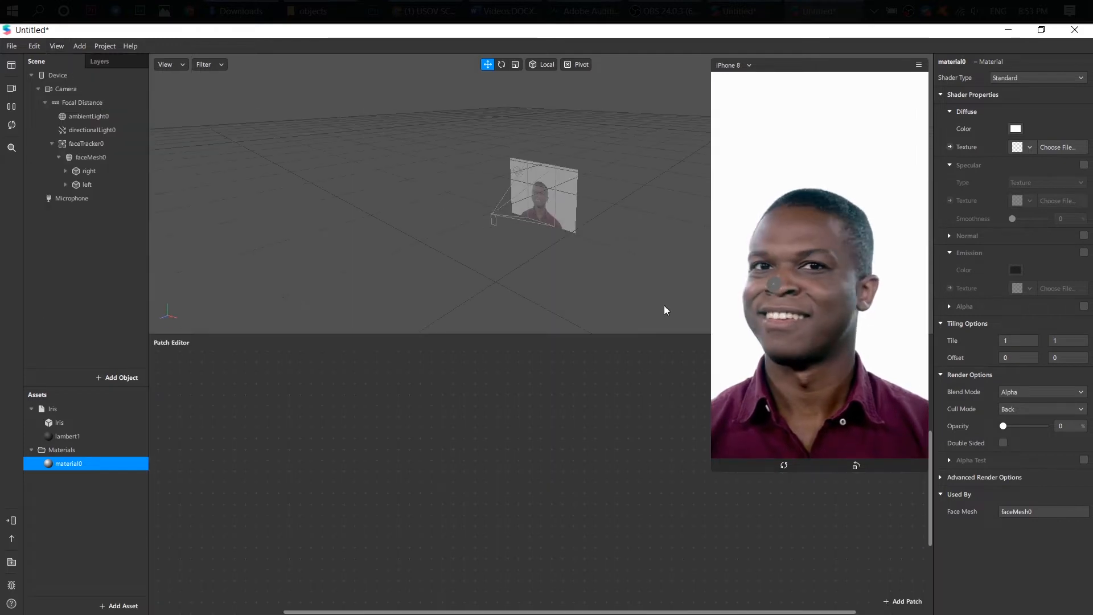
{"action": "left_click_drag", "start_coordinate": [712, 471], "coordinate": [749, 406]}
Add faceTracker0 to the Patch Editor and connect a new Eyeball patch to its Face output.
{"action": "left_click_drag", "start_coordinate": [86, 141], "coordinate": [255, 473]}
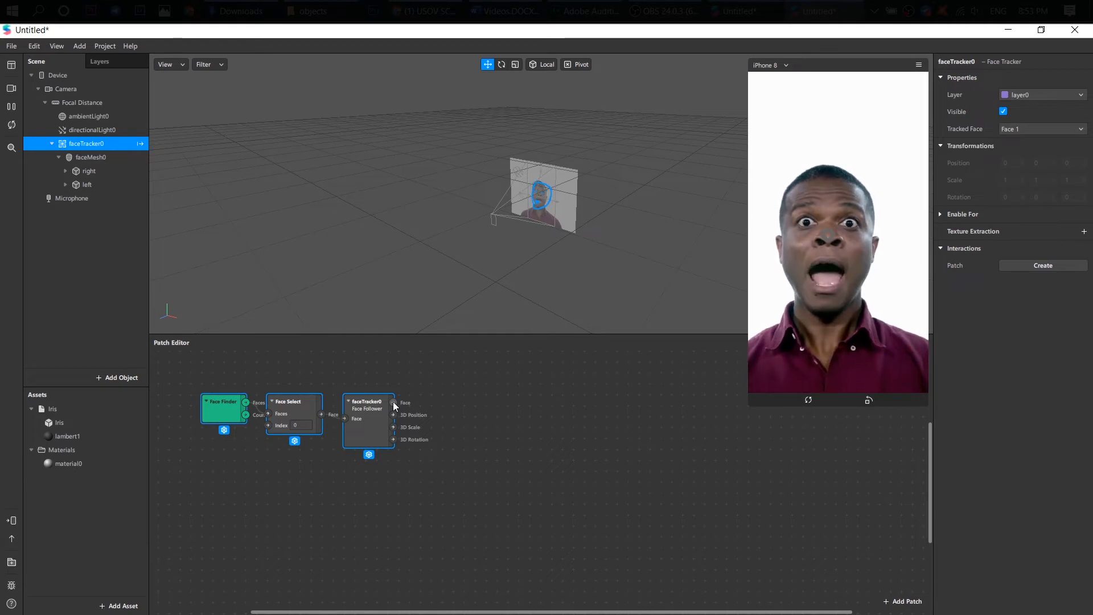
{"action": "left_click_drag", "start_coordinate": [394, 403], "coordinate": [445, 383]}
{"action": "type", "text": "eye"}
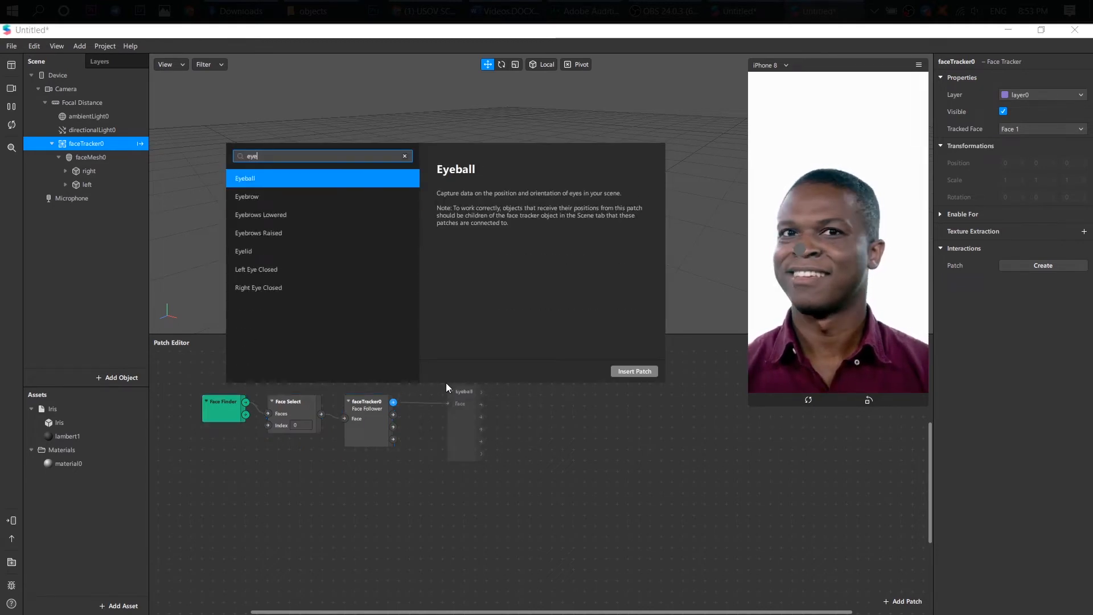
{"action": "key", "text": "Return"}
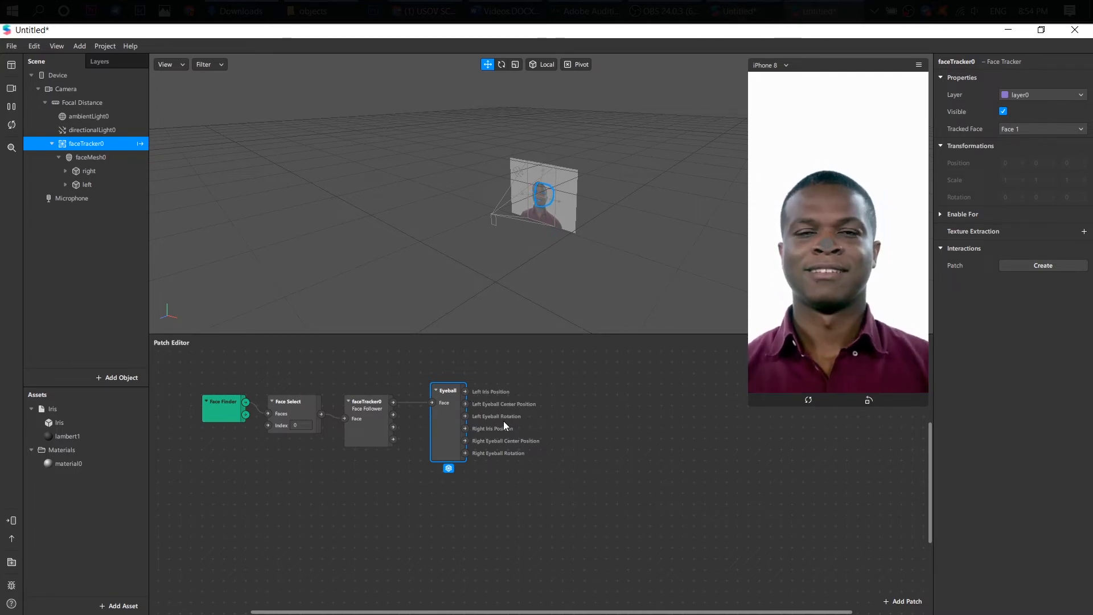
Create 3D Position and 3D Rotation patches for the right iris and arrange them beside the Eyeball patch.
{"action": "left_click", "coordinate": [120, 171]}
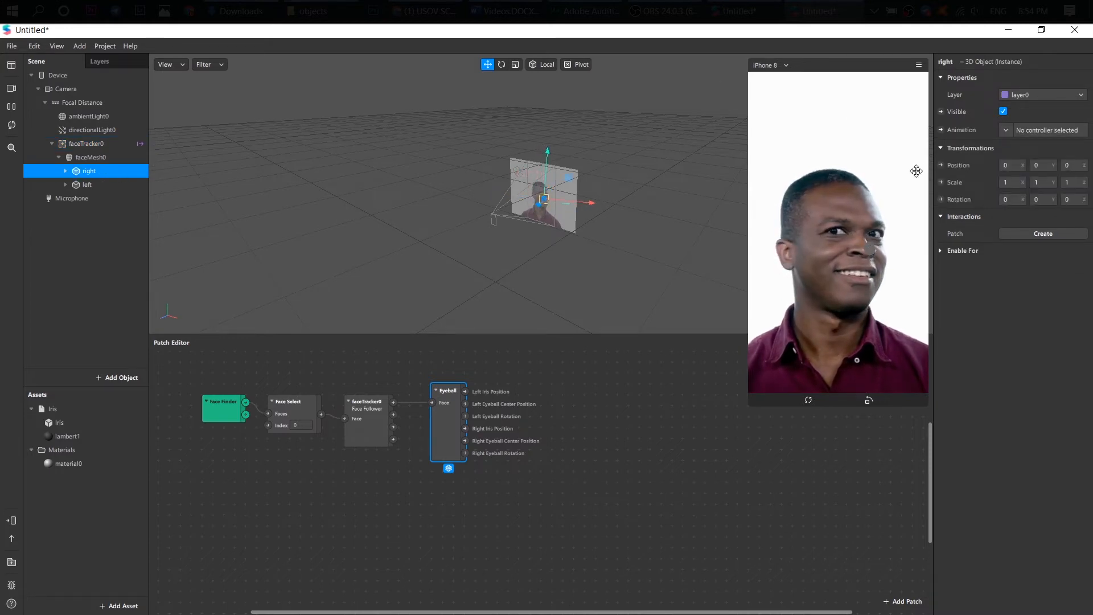
{"action": "left_click", "coordinate": [941, 166]}
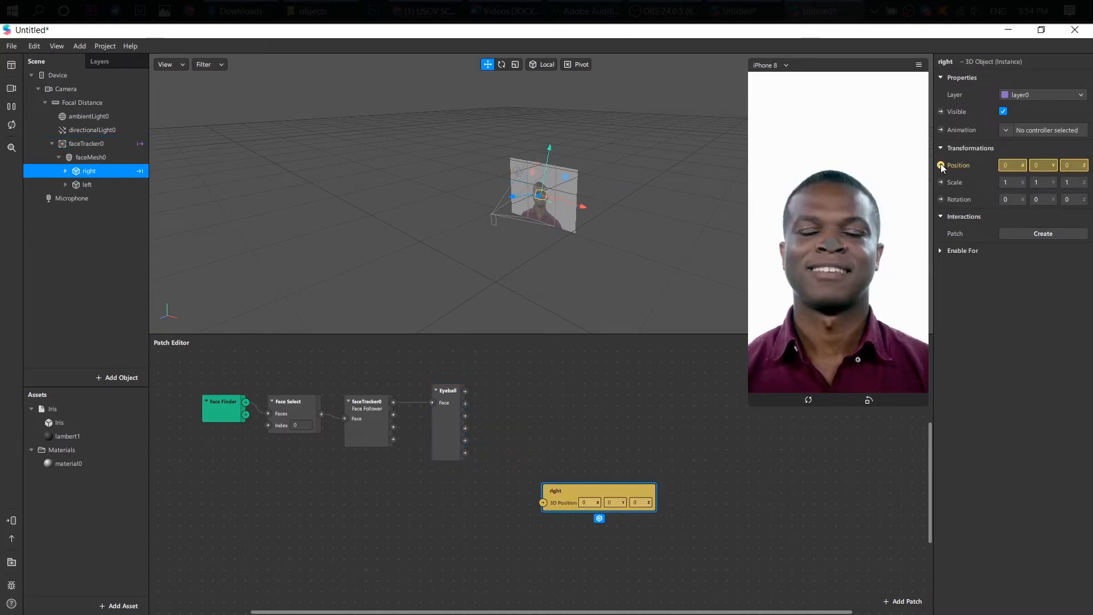
{"action": "left_click", "coordinate": [940, 199]}
{"action": "left_click_drag", "start_coordinate": [584, 491], "coordinate": [582, 377]}
{"action": "left_click_drag", "start_coordinate": [569, 463], "coordinate": [567, 394]}
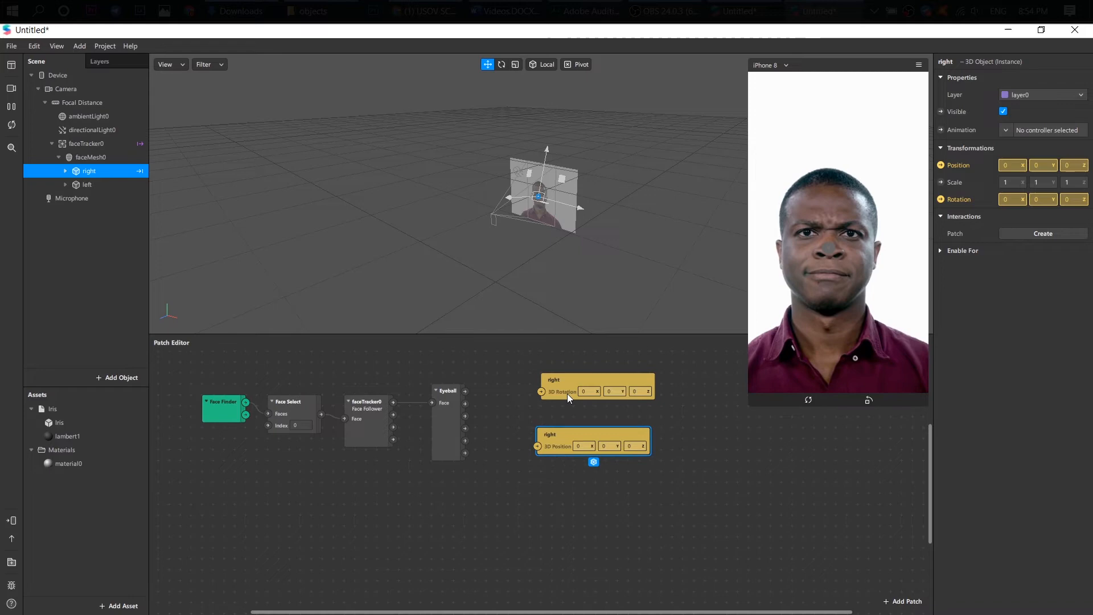
Create 3D Position and 3D Rotation patches for the left iris and place them below the right iris patches.
{"action": "left_click", "coordinate": [87, 186]}
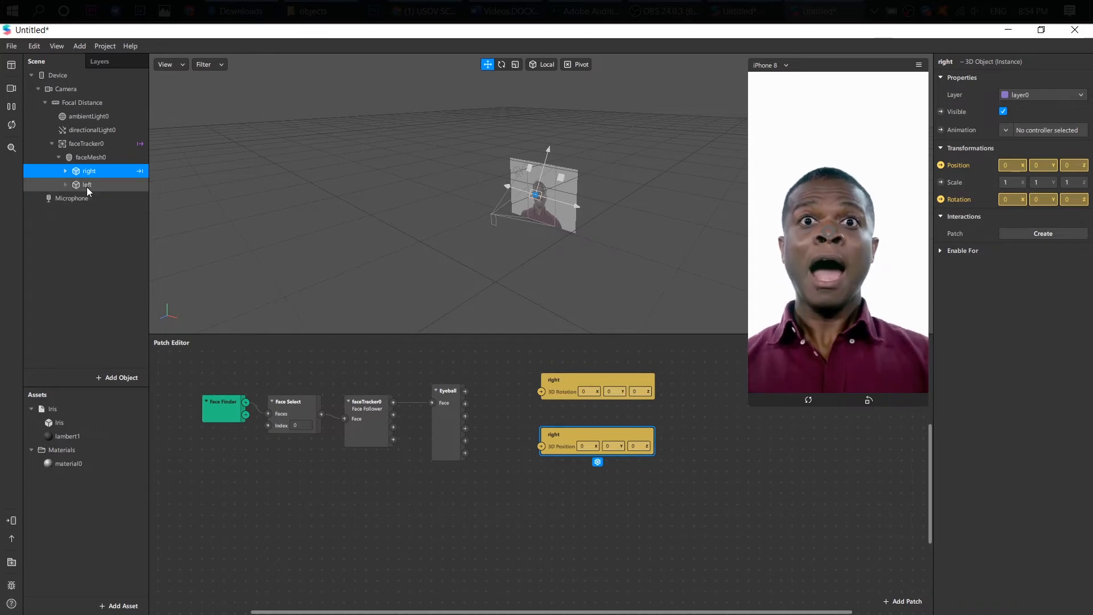
{"action": "left_click", "coordinate": [942, 164]}
{"action": "left_click", "coordinate": [941, 199]}
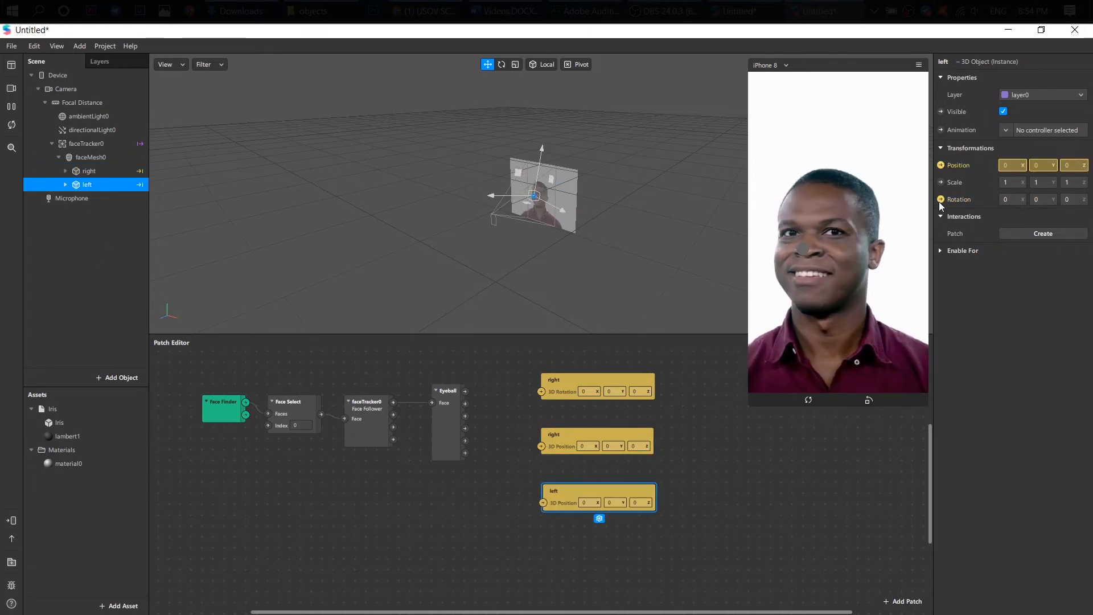
{"action": "left_click_drag", "start_coordinate": [583, 497], "coordinate": [580, 538]}
Connect the Eyeball patch's left and right Iris Position and Eyeball Rotation outputs to the matching 3D Position and 3D Rotation patches of each iris.
{"action": "left_click", "coordinate": [455, 440]}
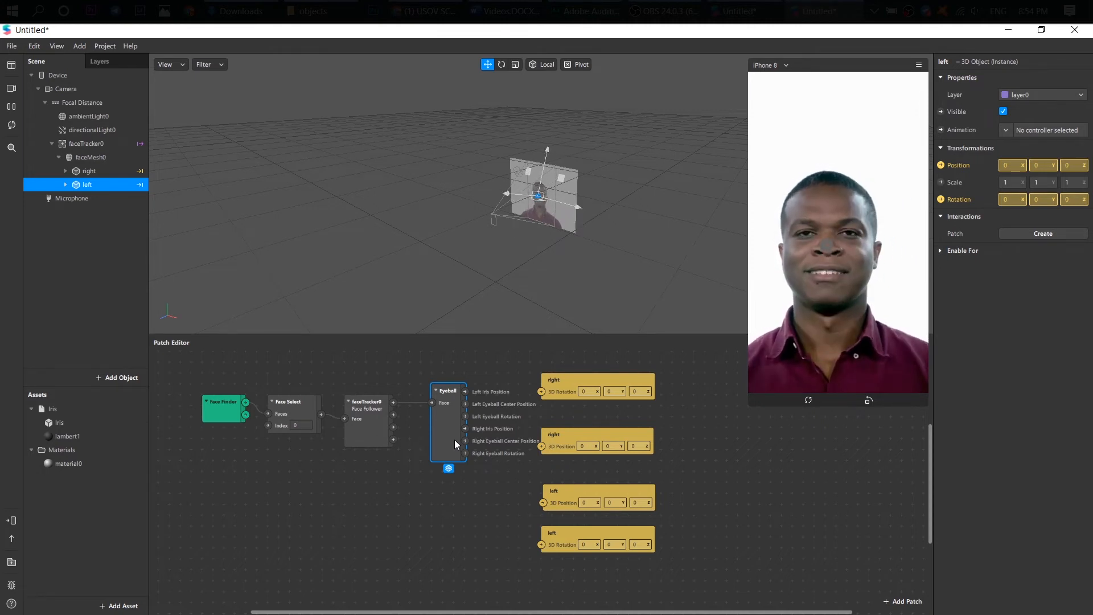
{"action": "left_click_drag", "start_coordinate": [466, 392], "coordinate": [475, 393]}
{"action": "left_click_drag", "start_coordinate": [540, 509], "coordinate": [543, 503]}
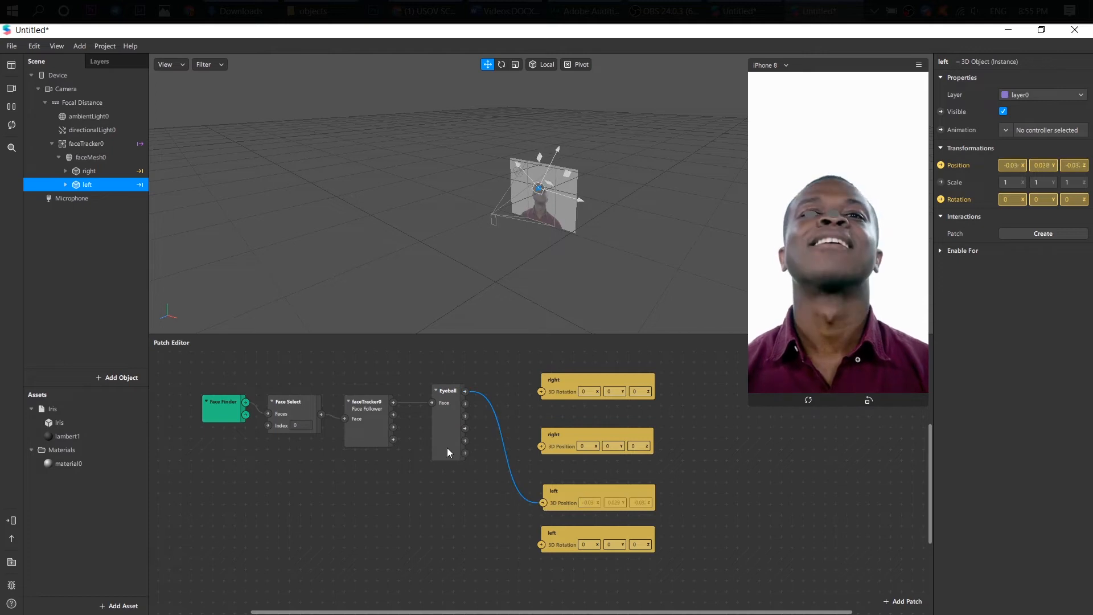
{"action": "left_click_drag", "start_coordinate": [465, 416], "coordinate": [543, 548]}
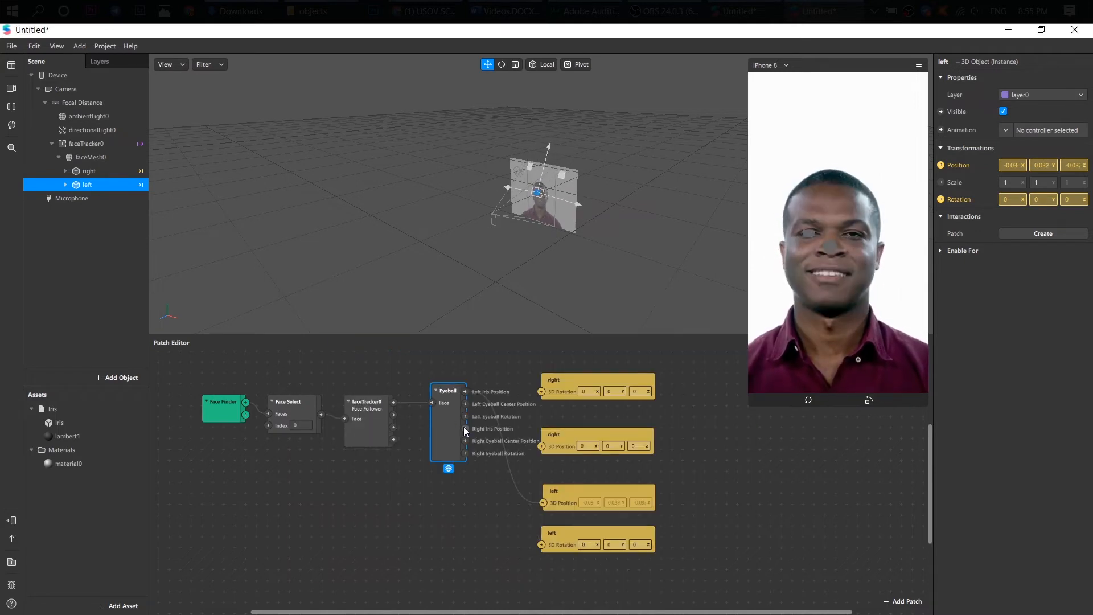
{"action": "left_click_drag", "start_coordinate": [465, 428], "coordinate": [541, 393]}
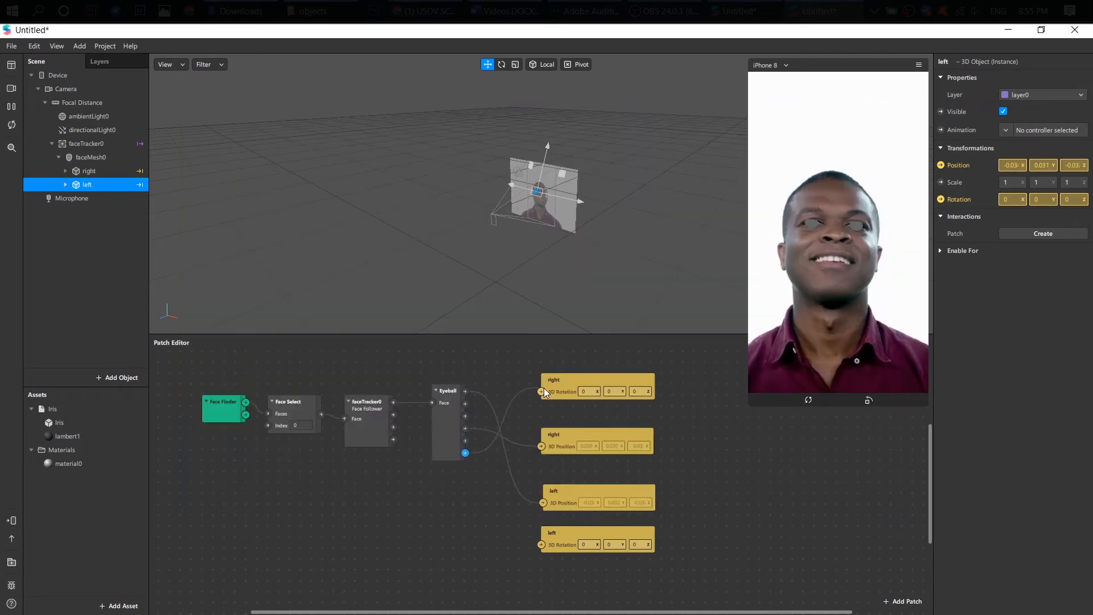
{"action": "left_click_drag", "start_coordinate": [464, 453], "coordinate": [541, 392]}
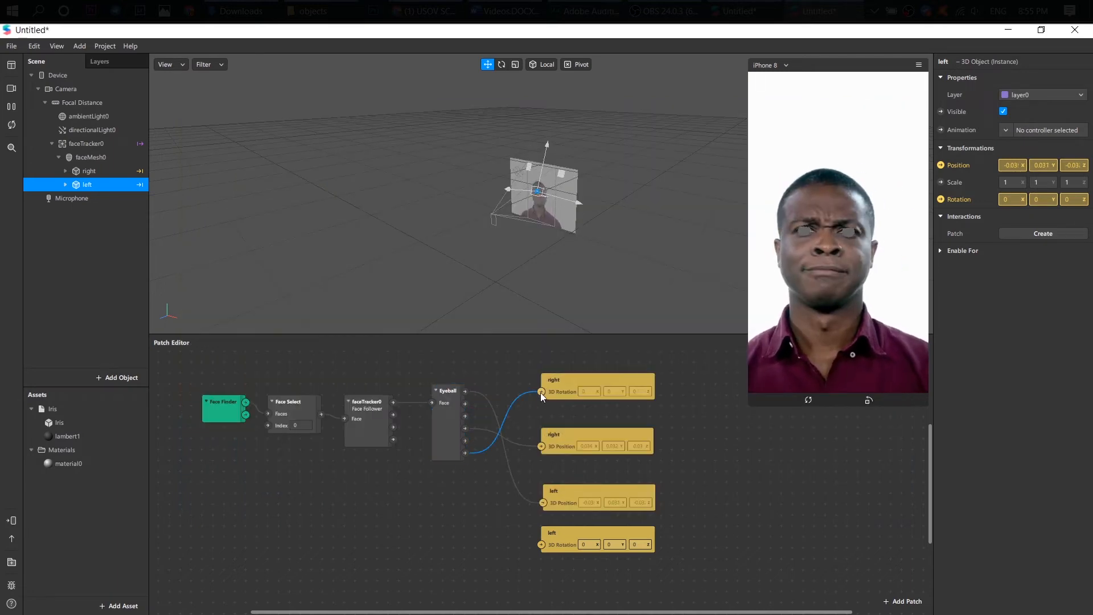
{"action": "left_click_drag", "start_coordinate": [465, 417], "coordinate": [522, 520]}
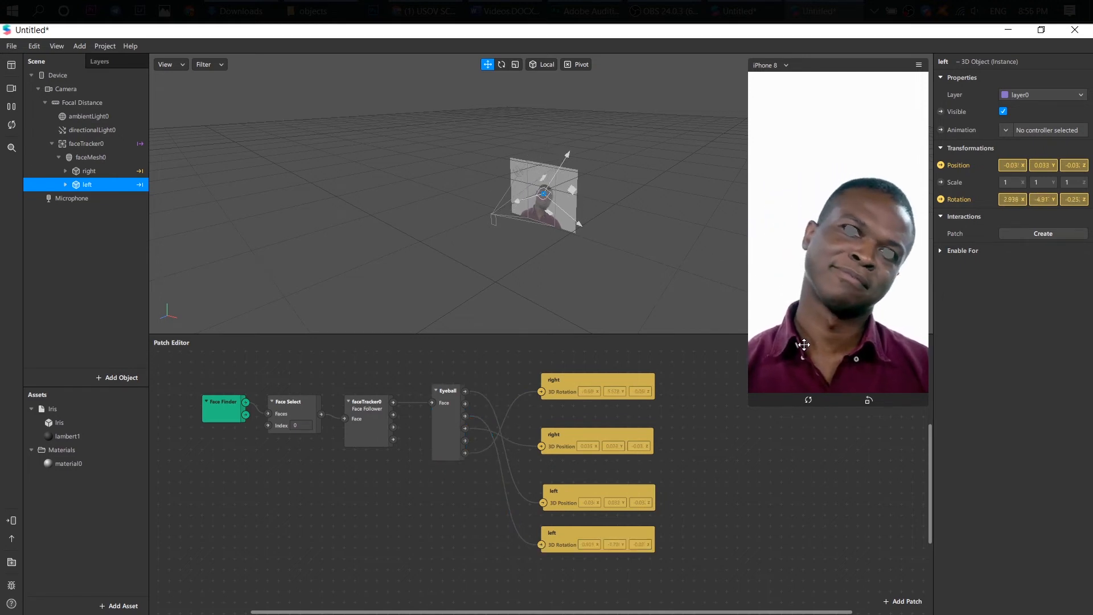
Switch the real-time simulation to the second sample face video and enlarge the simulator preview.
{"action": "left_click", "coordinate": [8, 94]}
{"action": "left_click", "coordinate": [78, 162]}
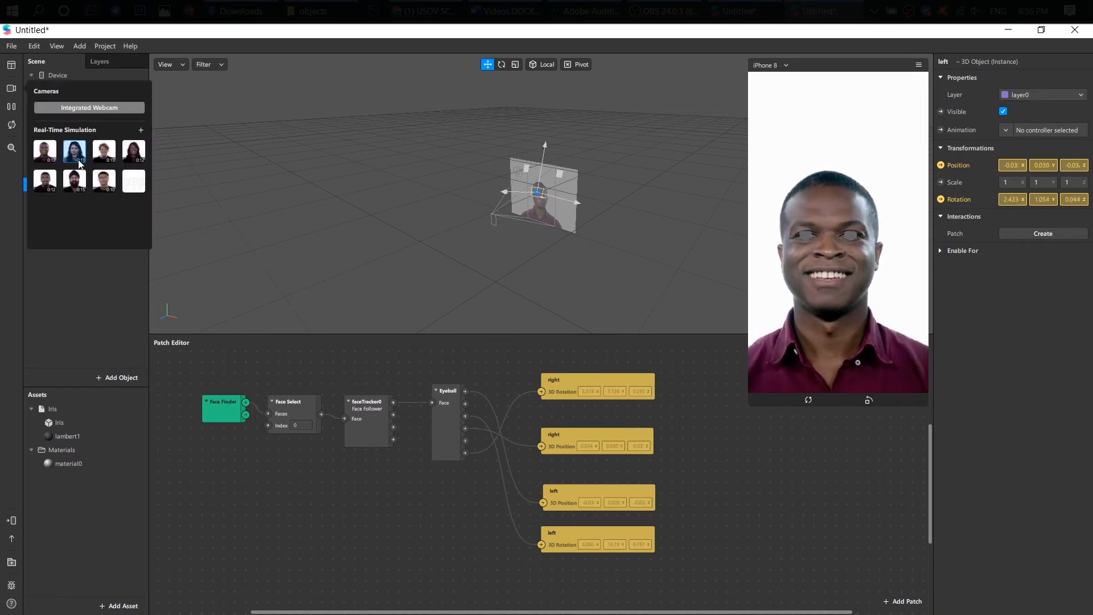
{"action": "left_click_drag", "start_coordinate": [749, 405], "coordinate": [661, 581]}
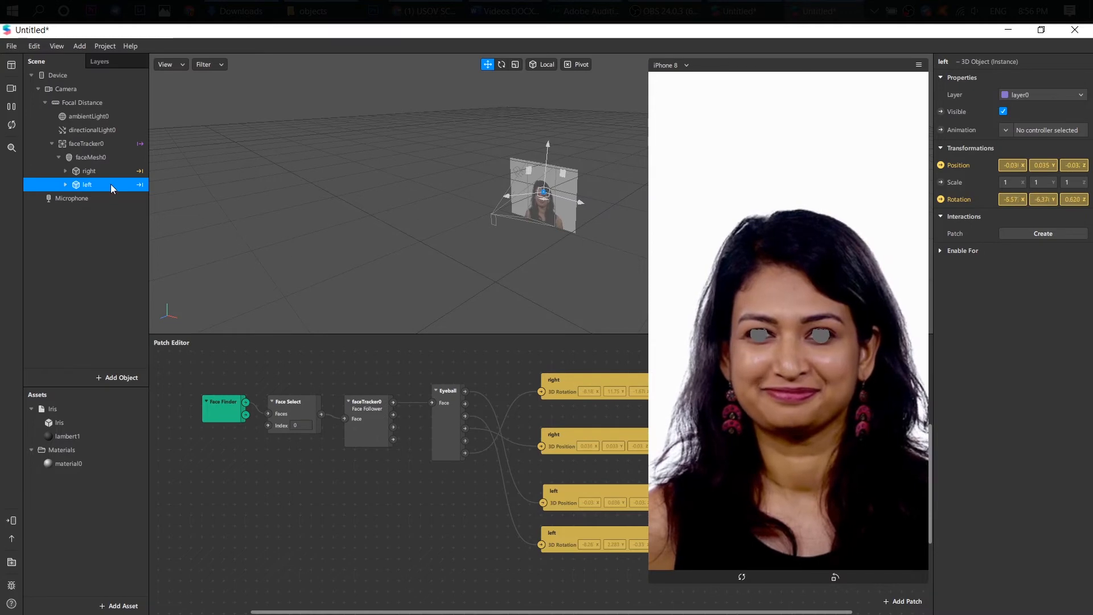
Set the right iris object's X and Y scale to 0.8.
{"action": "left_click", "coordinate": [97, 172]}
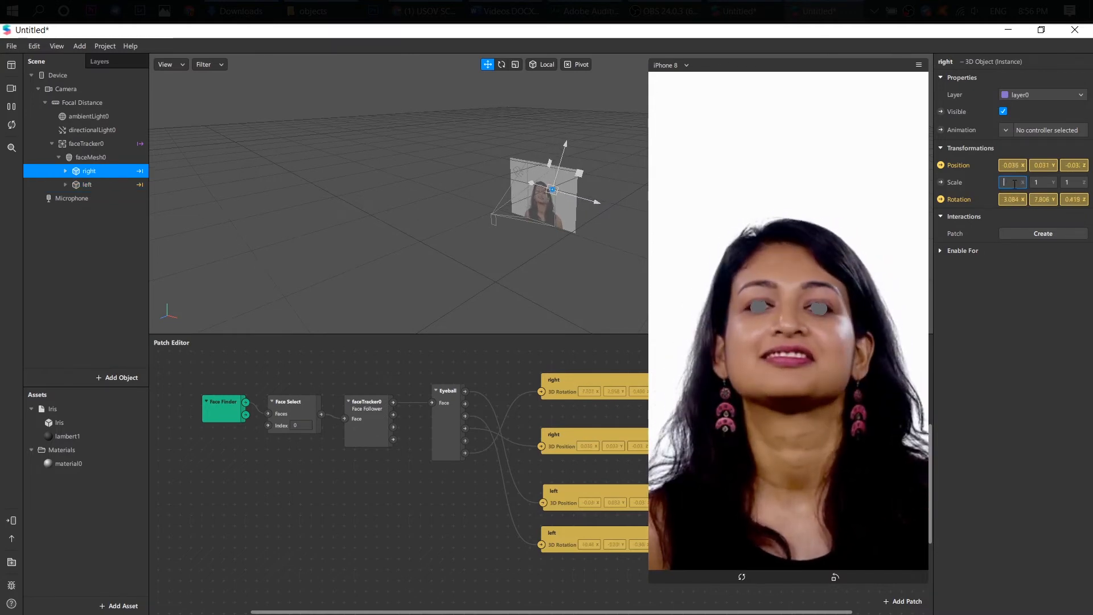
{"action": "type", "text": "0.8"}
{"action": "left_click", "coordinate": [1044, 181]}
{"action": "key", "text": "BackSpace"}
{"action": "type", "text": "0.8"}
{"action": "key", "text": "Return"}
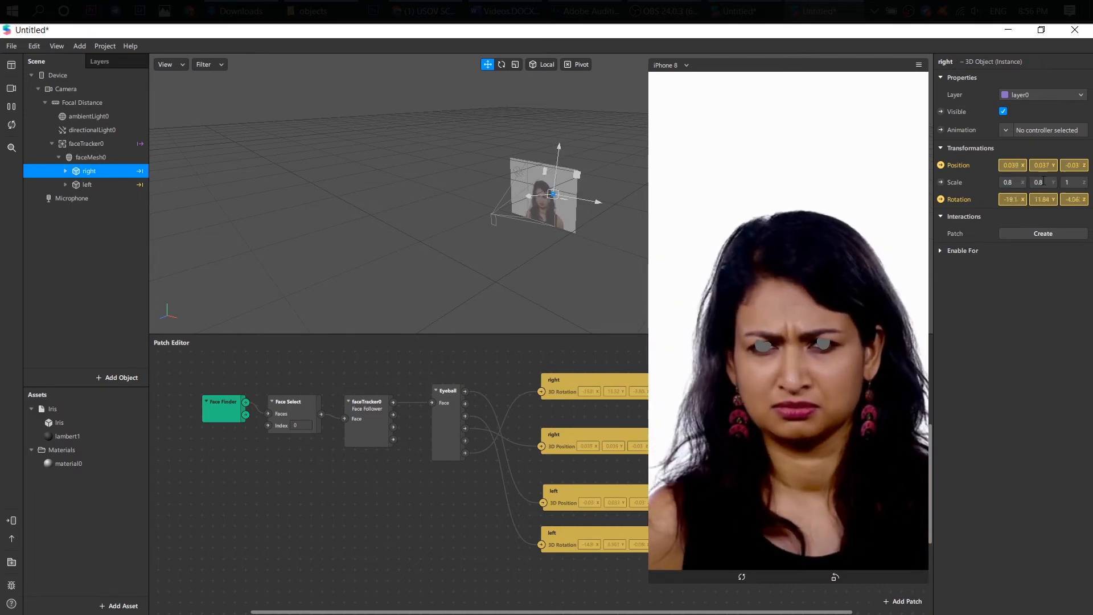
Set the left iris object's X and Y scale to 0.8.
{"action": "left_click", "coordinate": [116, 185]}
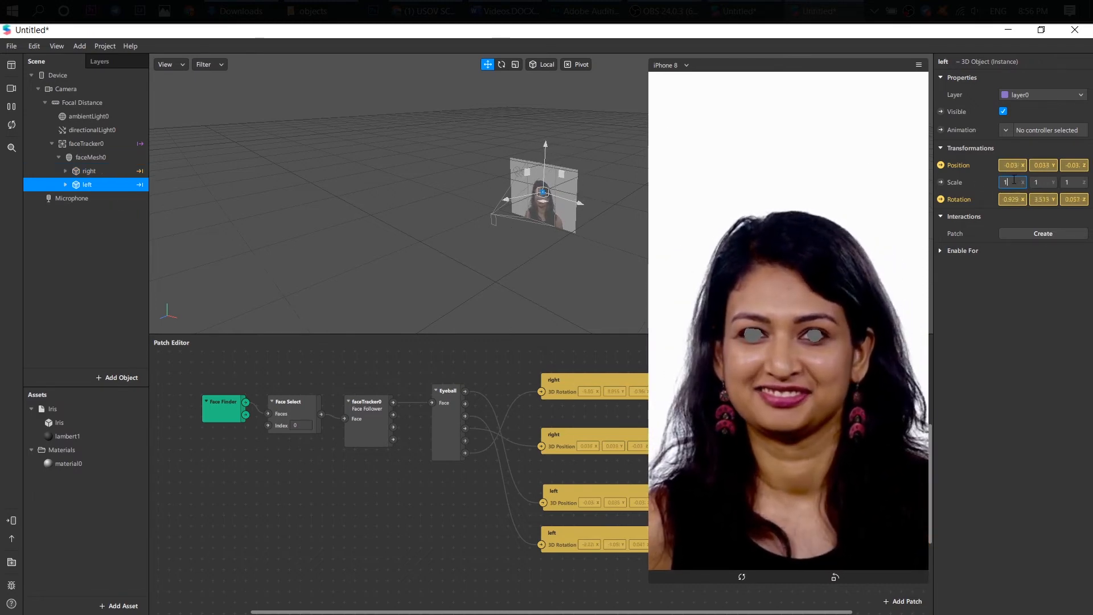
{"action": "key", "text": "BackSpace"}
{"action": "type", "text": "0.8"}
{"action": "left_click", "coordinate": [1040, 182]}
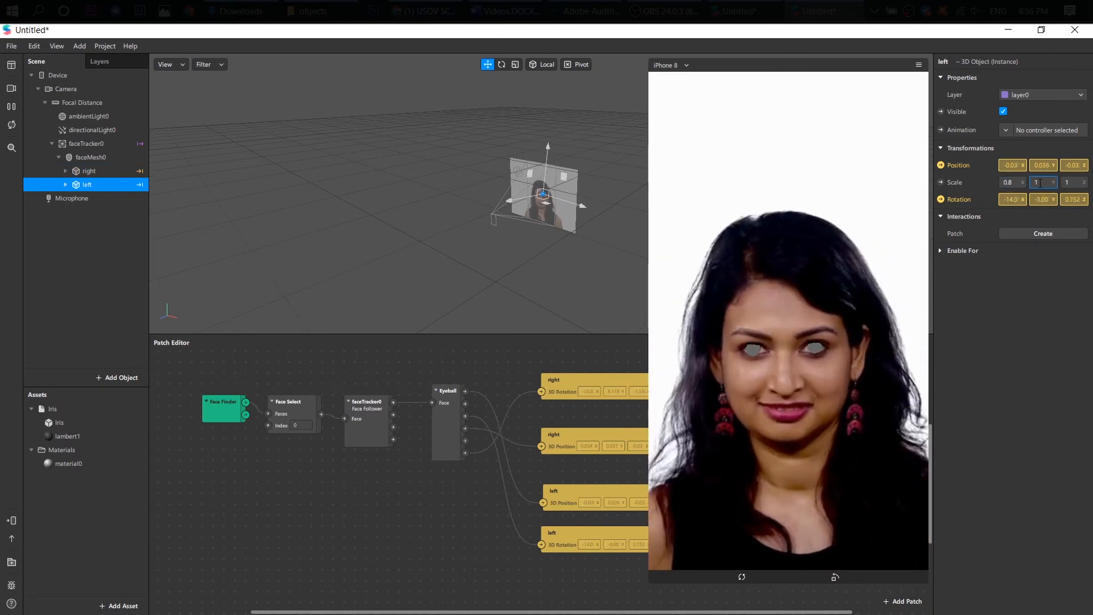
{"action": "key", "text": "BackSpace"}
{"action": "type", "text": "0.8"}
{"action": "key", "text": "Return"}
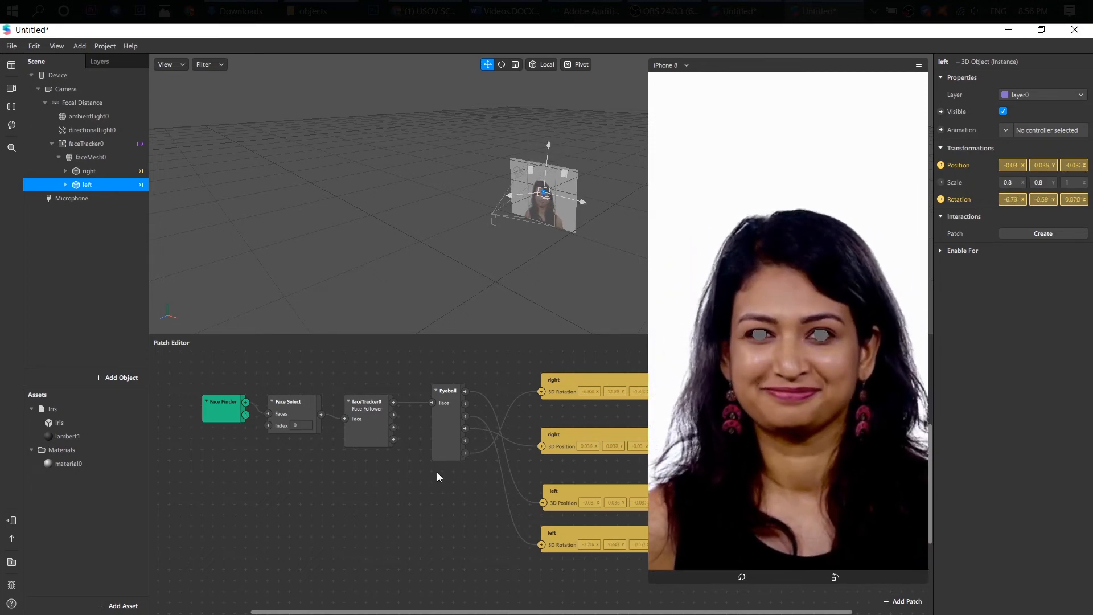
Create a new material for the Iris mesh inside the right object.
{"action": "left_click", "coordinate": [100, 171]}
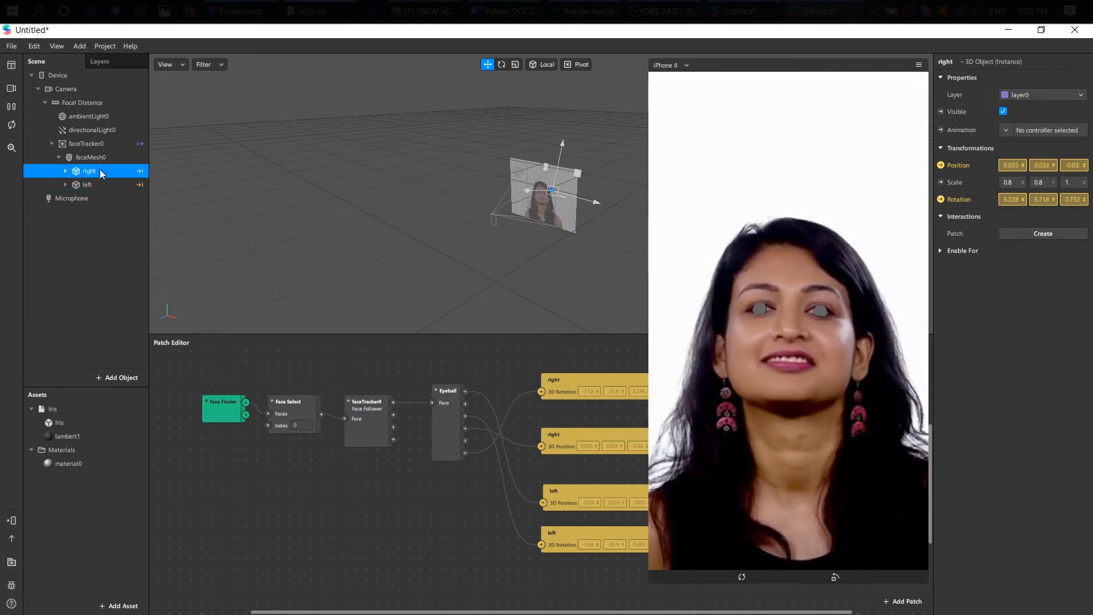
{"action": "left_click", "coordinate": [65, 170]}
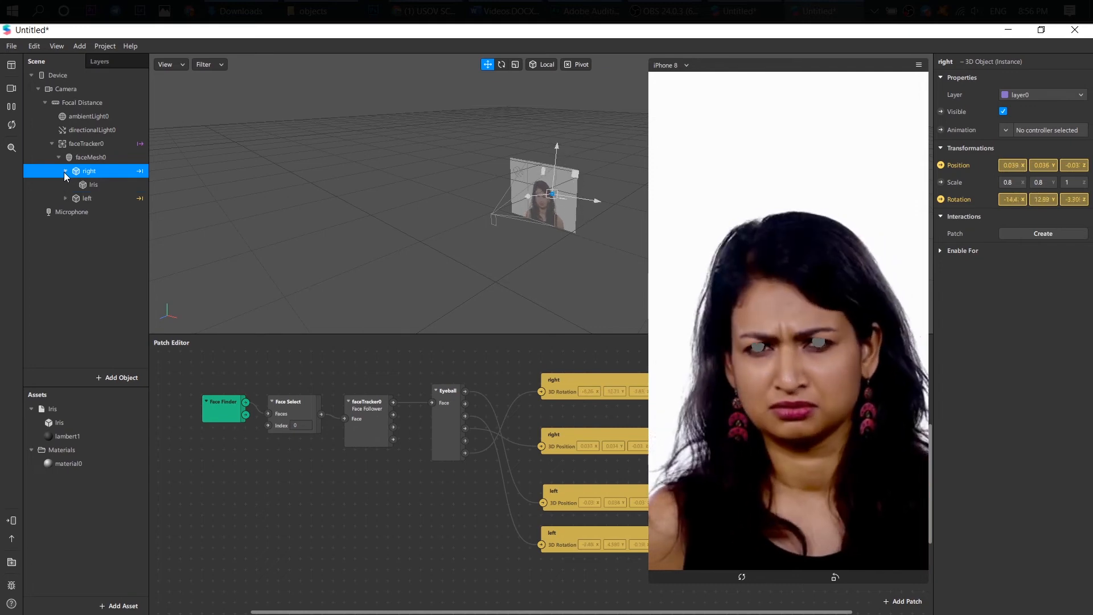
{"action": "left_click", "coordinate": [86, 184]}
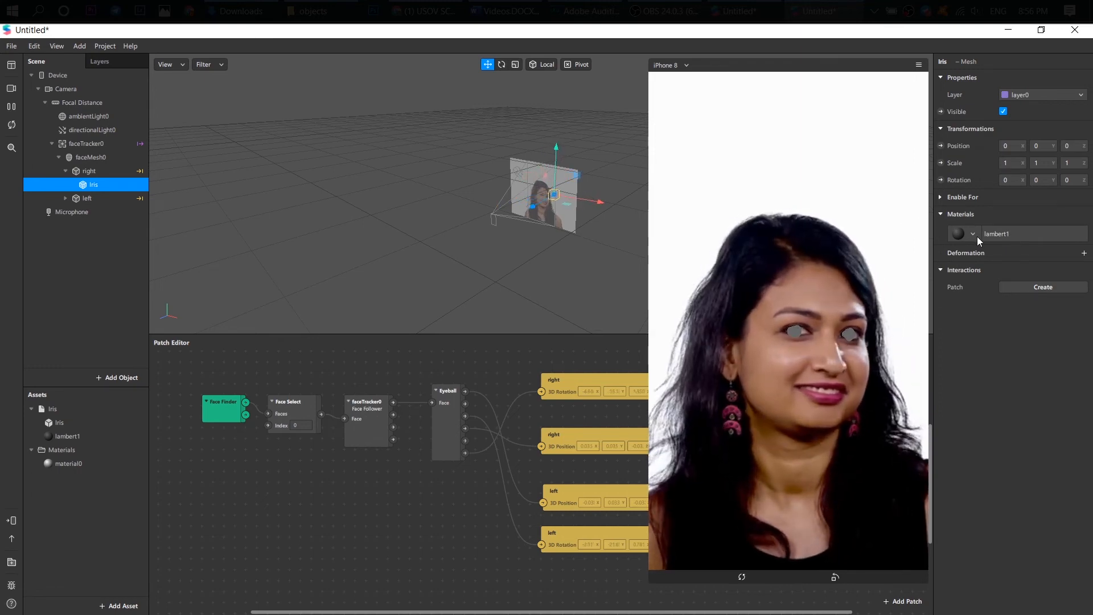
{"action": "left_click", "coordinate": [978, 237]}
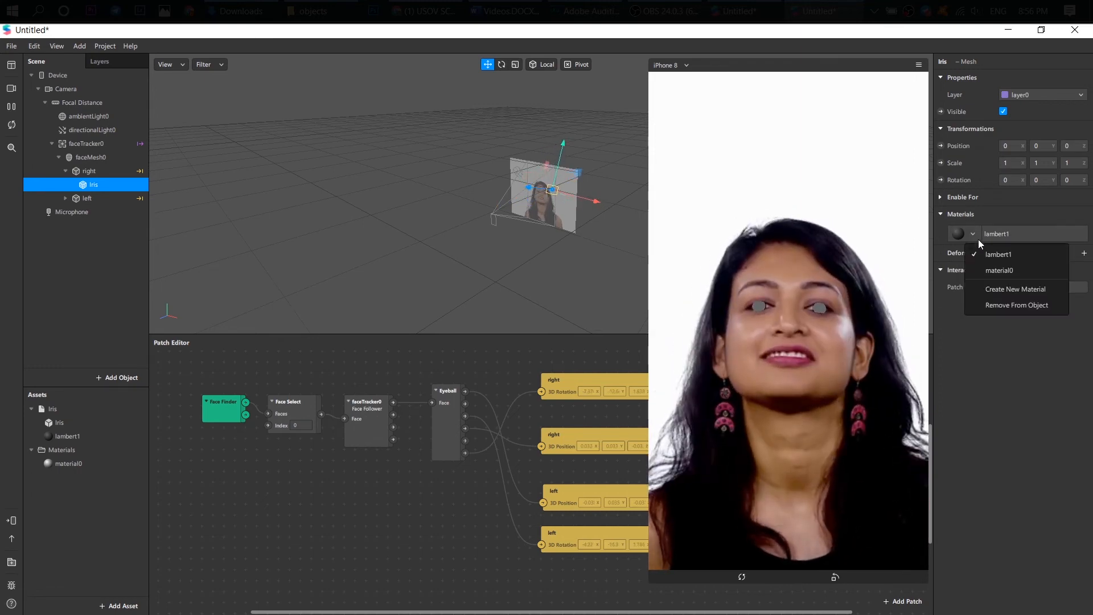
{"action": "left_click", "coordinate": [1018, 289]}
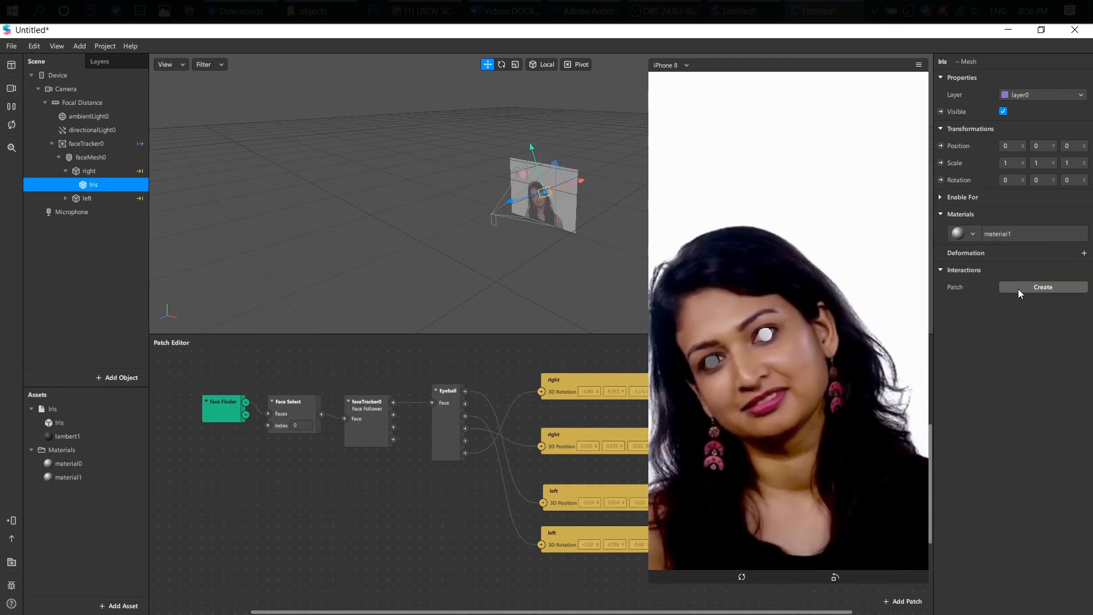
Import toppng.com-blueeyes-eyes-lens-freetoedit-1024x1019.png as material1's diffuse texture and reduce the material's opacity to 59%.
{"action": "left_click", "coordinate": [93, 475]}
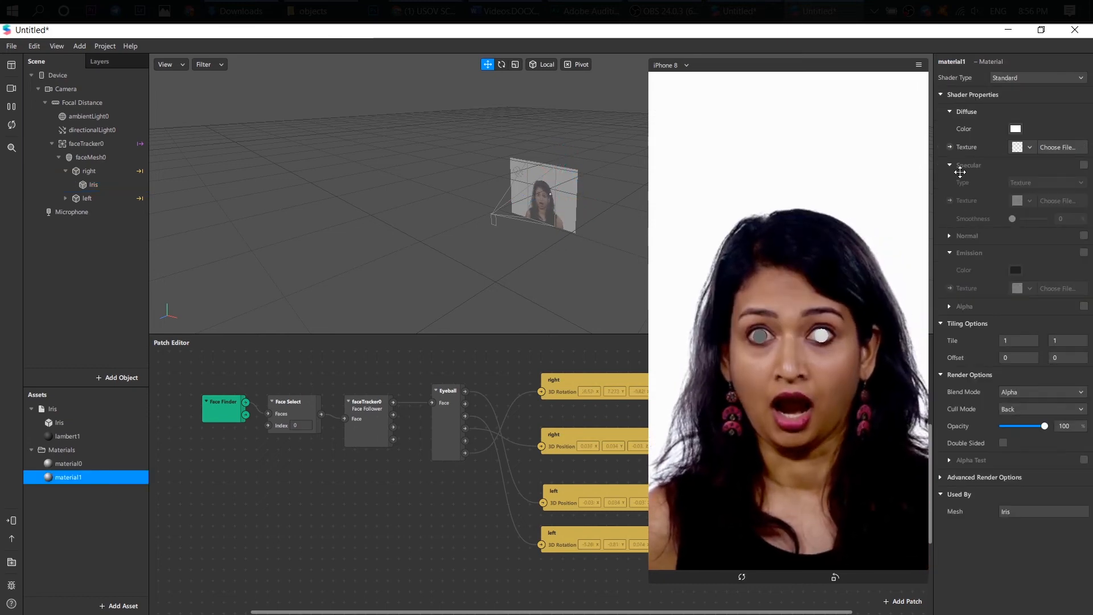
{"action": "left_click", "coordinate": [1028, 147]}
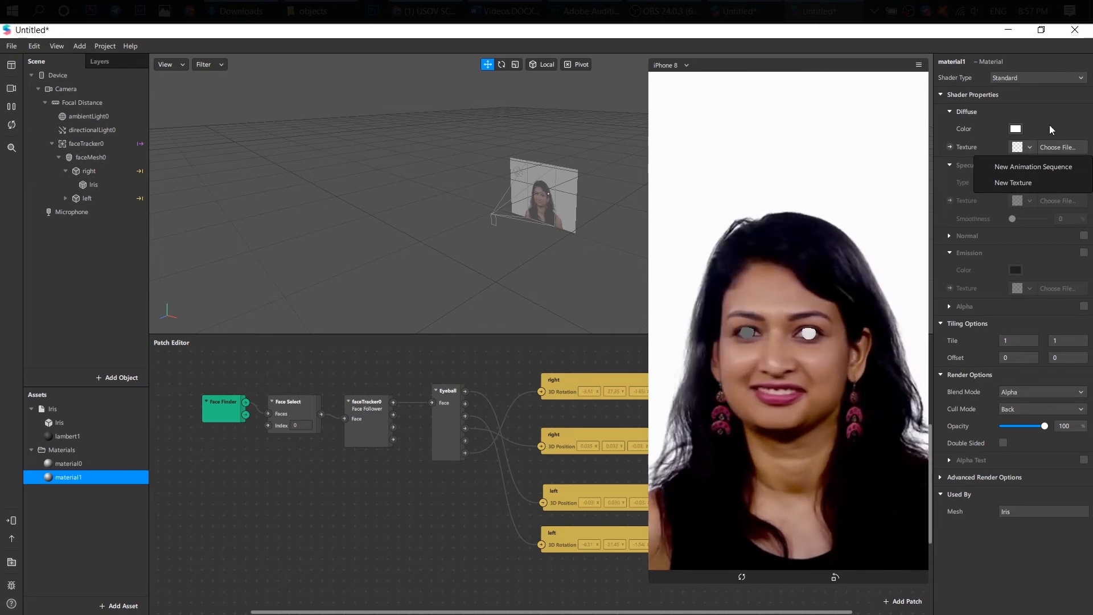
{"action": "left_click", "coordinate": [1026, 186]}
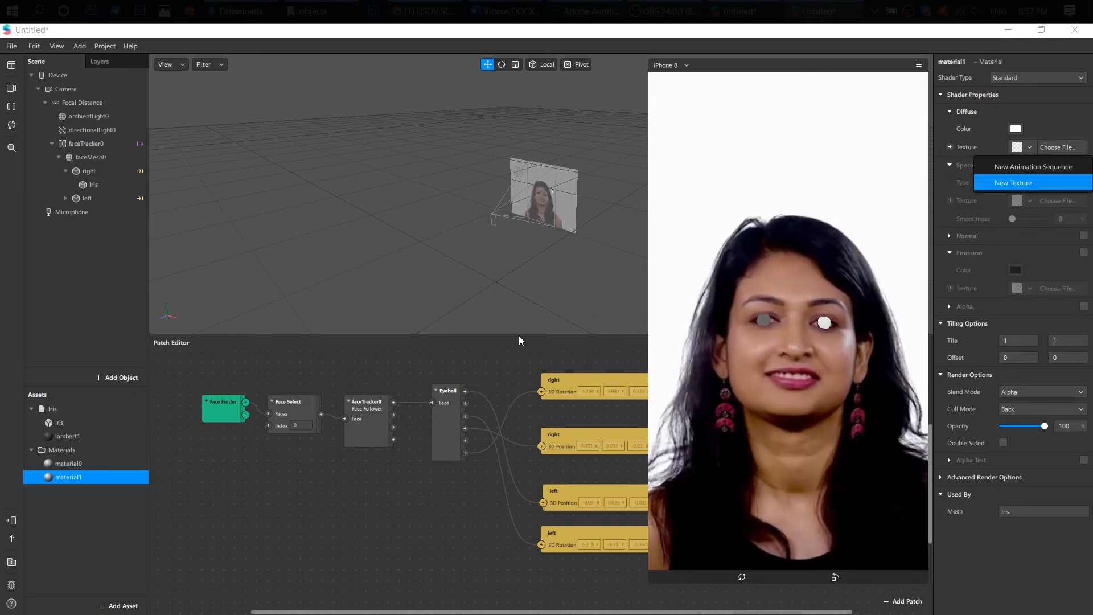
{"action": "left_click", "coordinate": [241, 167]}
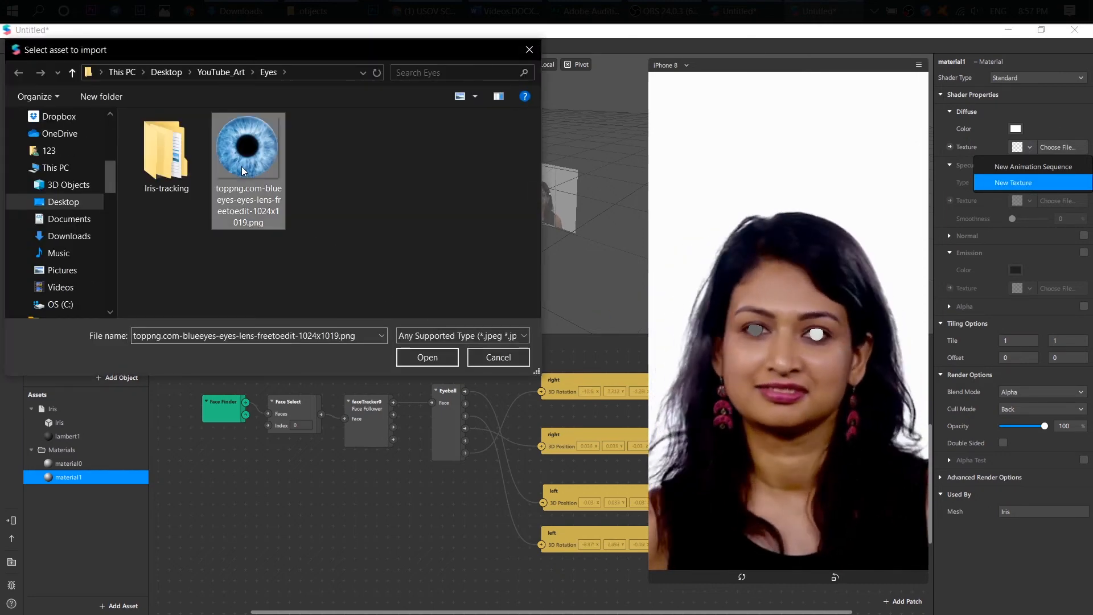
{"action": "double_click", "coordinate": [241, 166]}
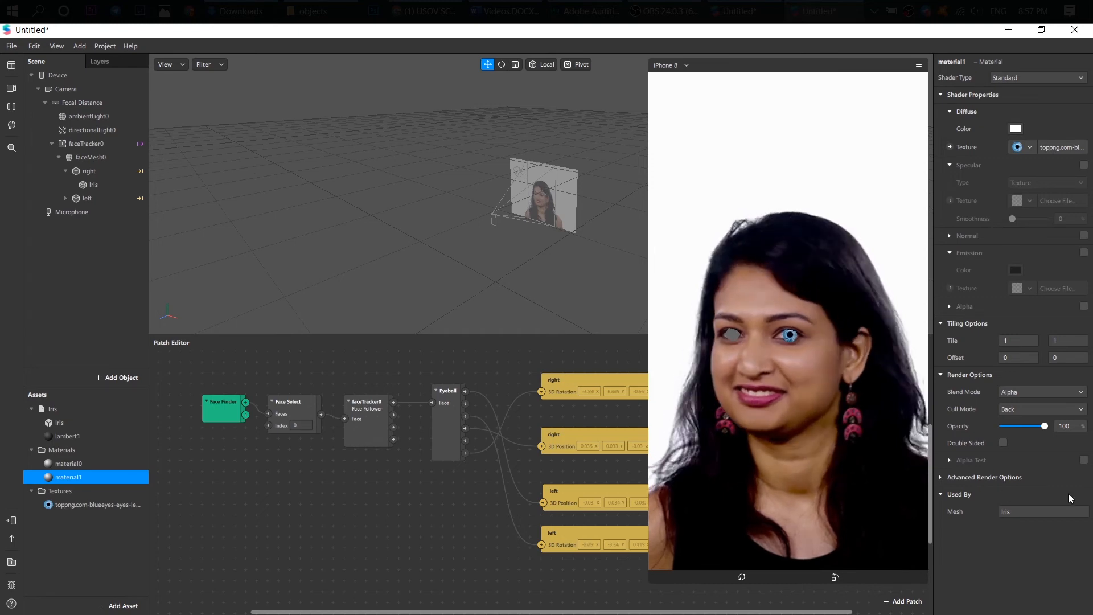
{"action": "left_click_drag", "start_coordinate": [1037, 424], "coordinate": [1027, 425]}
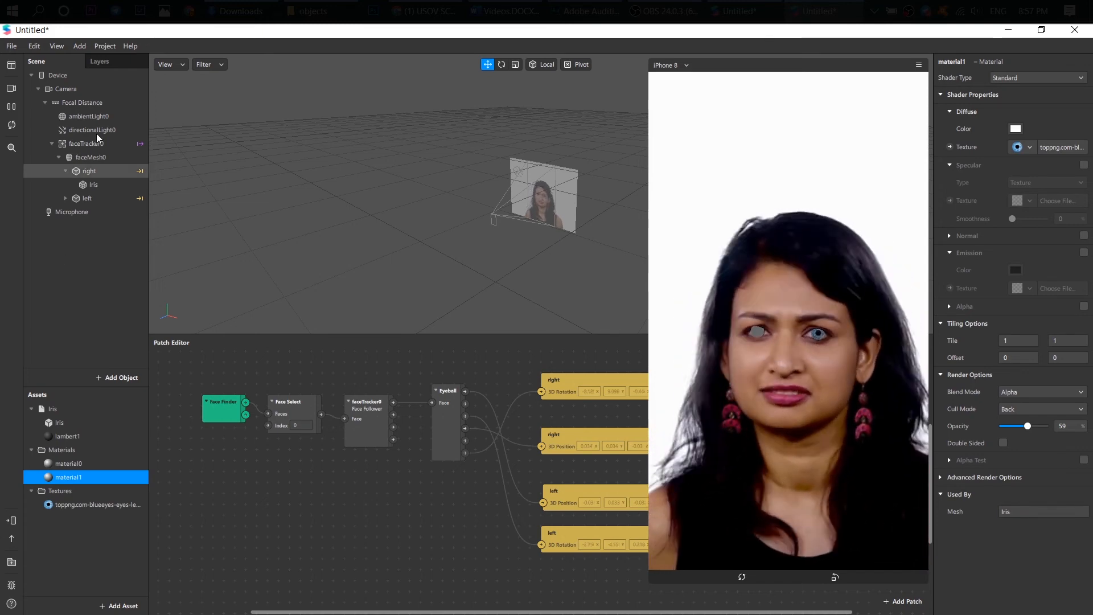
Assign material1 to the Iris mesh inside the left object.
{"action": "left_click", "coordinate": [64, 198]}
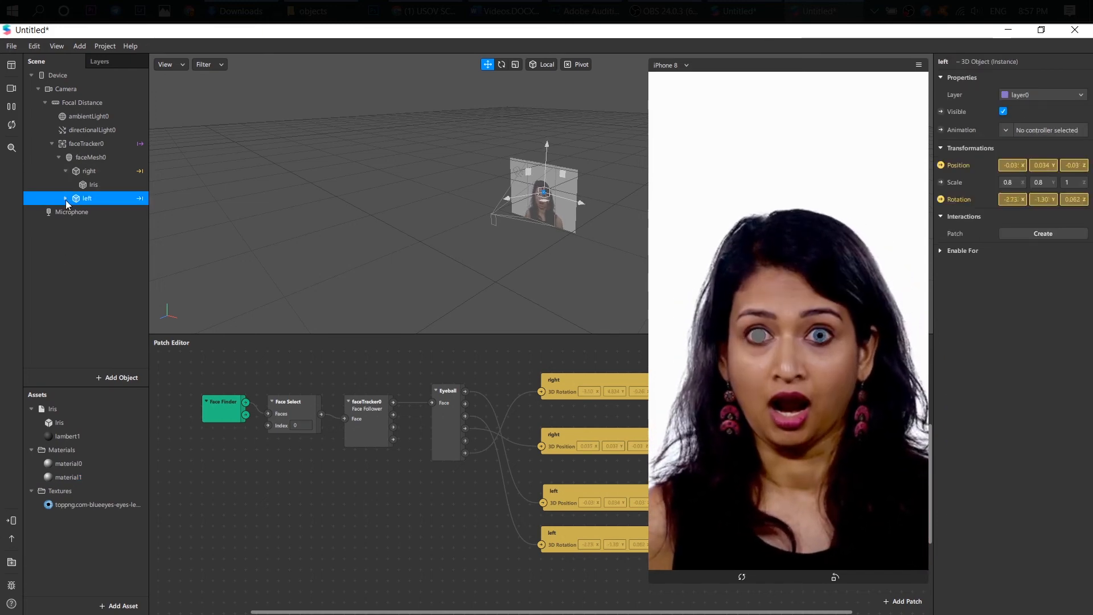
{"action": "left_click", "coordinate": [100, 210]}
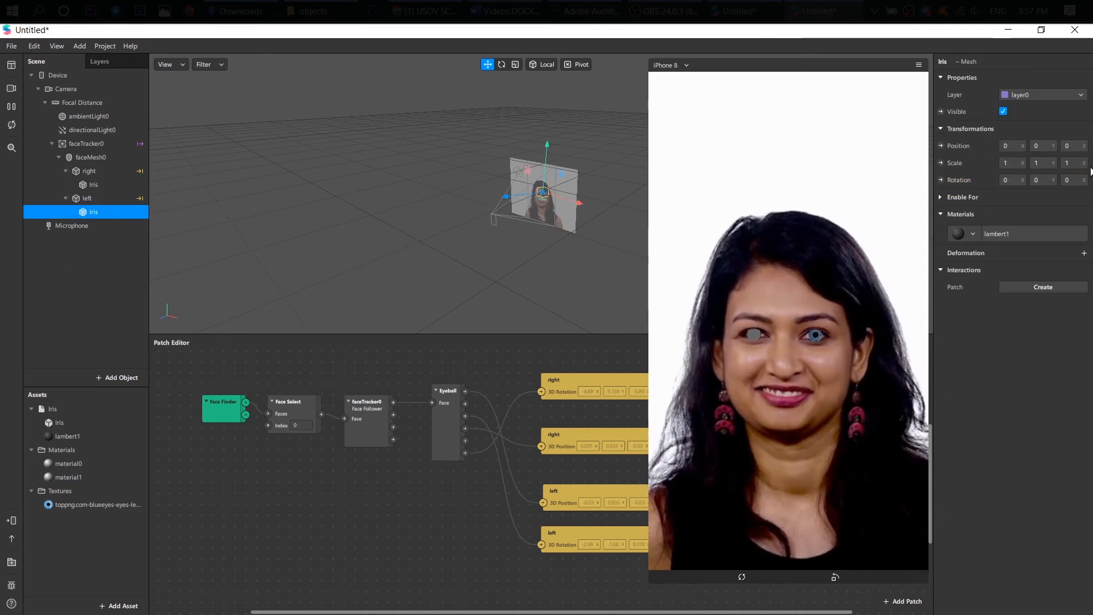
{"action": "left_click", "coordinate": [970, 228]}
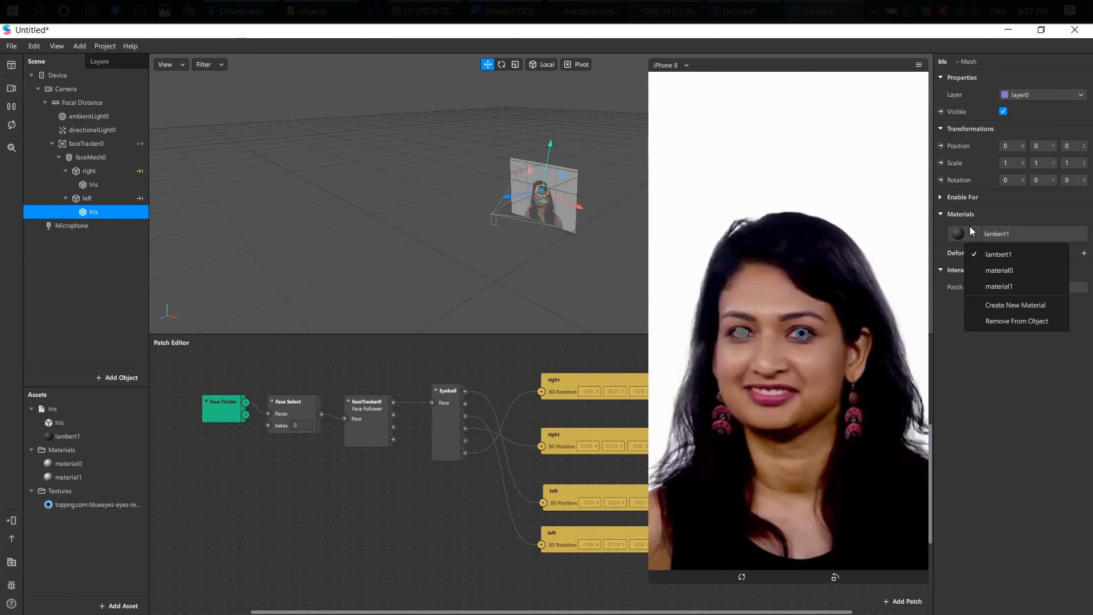
{"action": "left_click", "coordinate": [994, 287]}
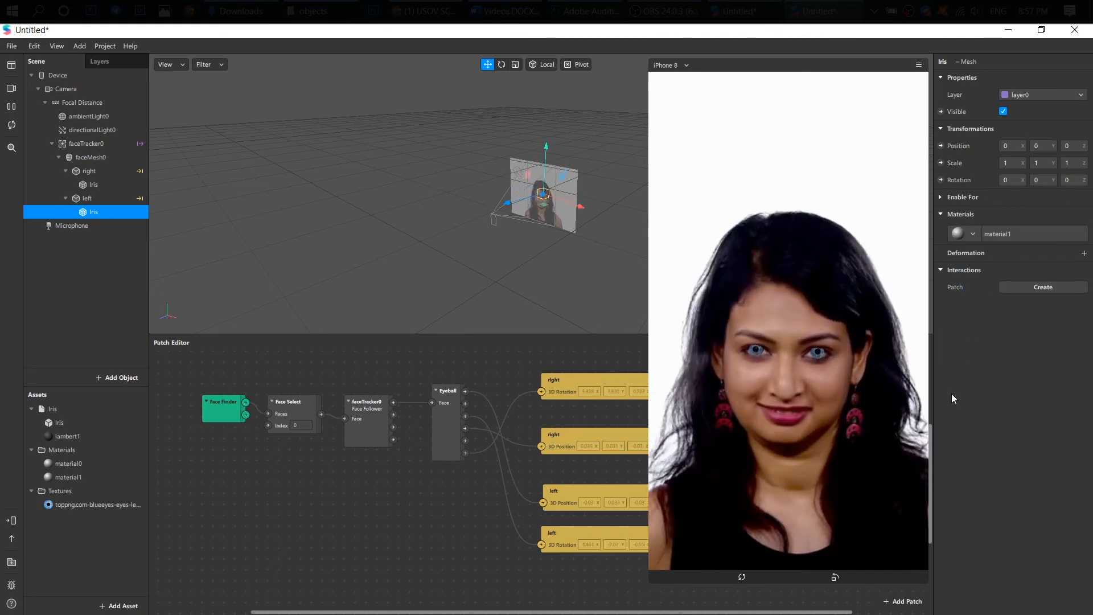